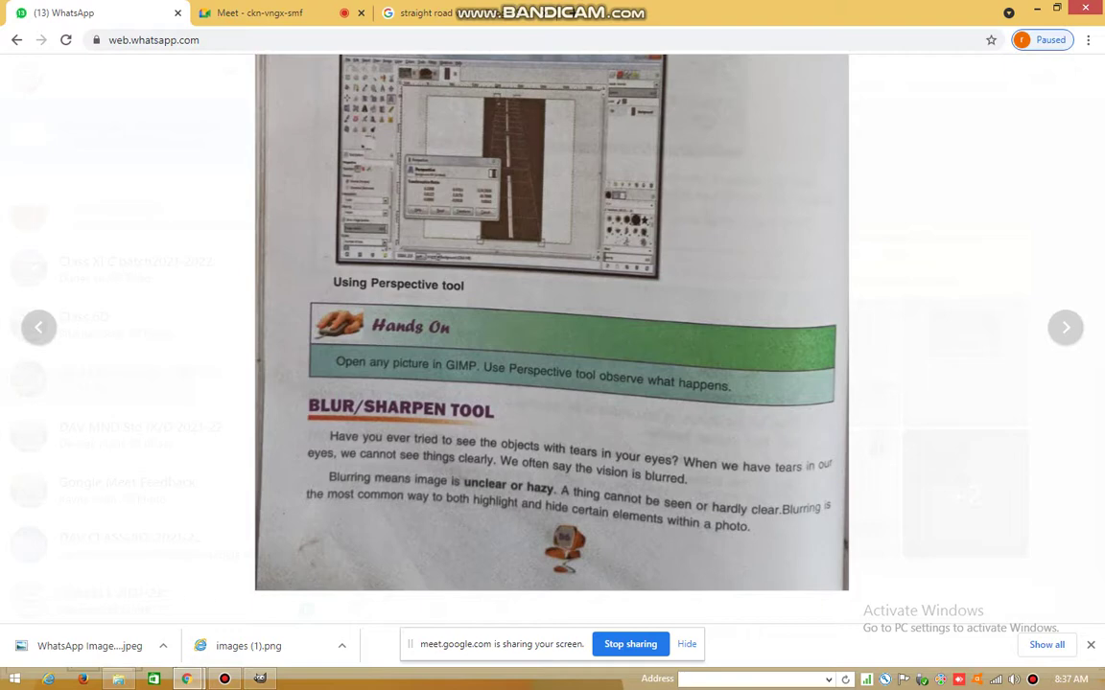
- Advance to textbook image 4 of 5 and zoom into its Blur/Sharpen section
click(551, 316)
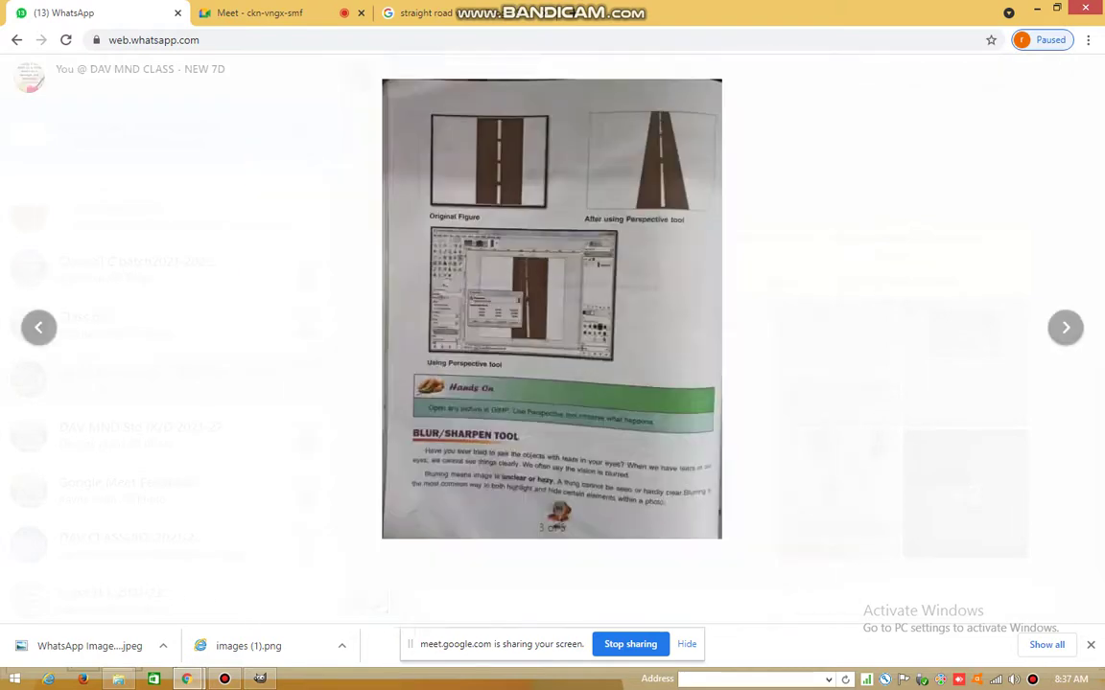
key(Right)
click(552, 383)
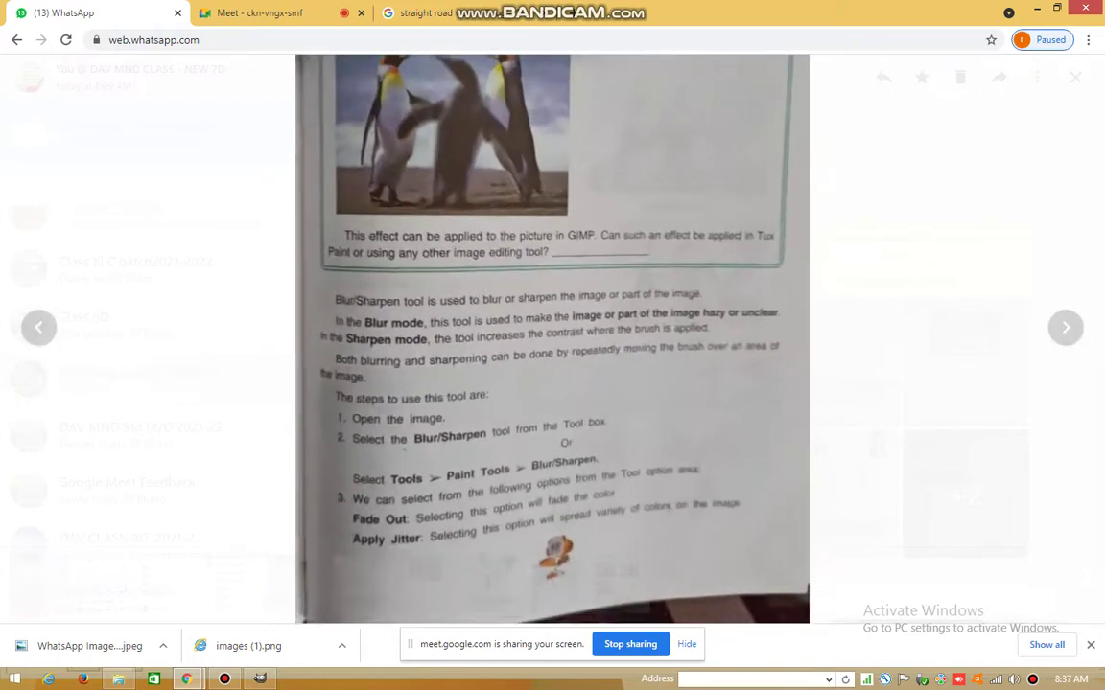
click(552, 431)
click(552, 239)
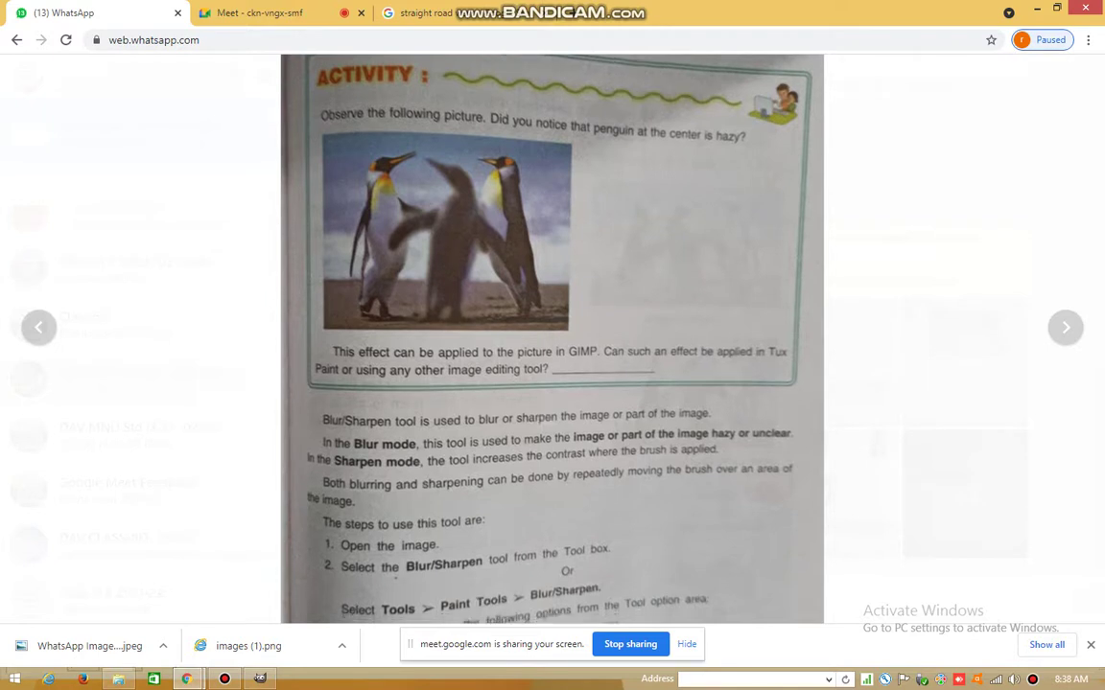
scroll(551, 336, down, 1)
scroll(551, 335, down, 1)
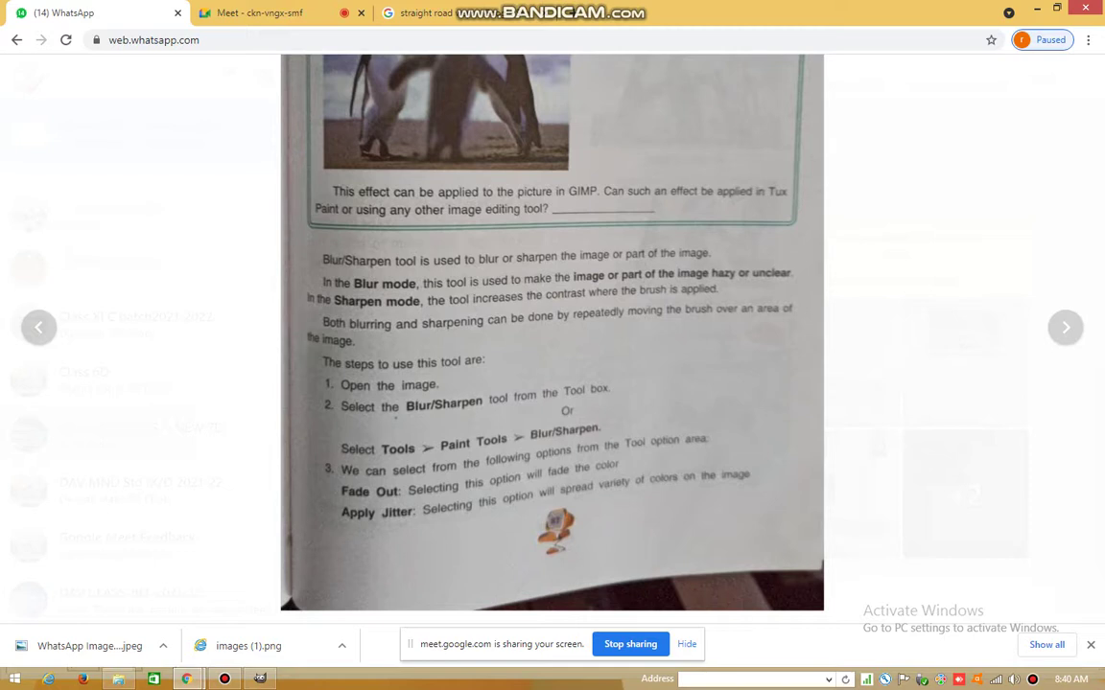
scroll(551, 331, down, 1)
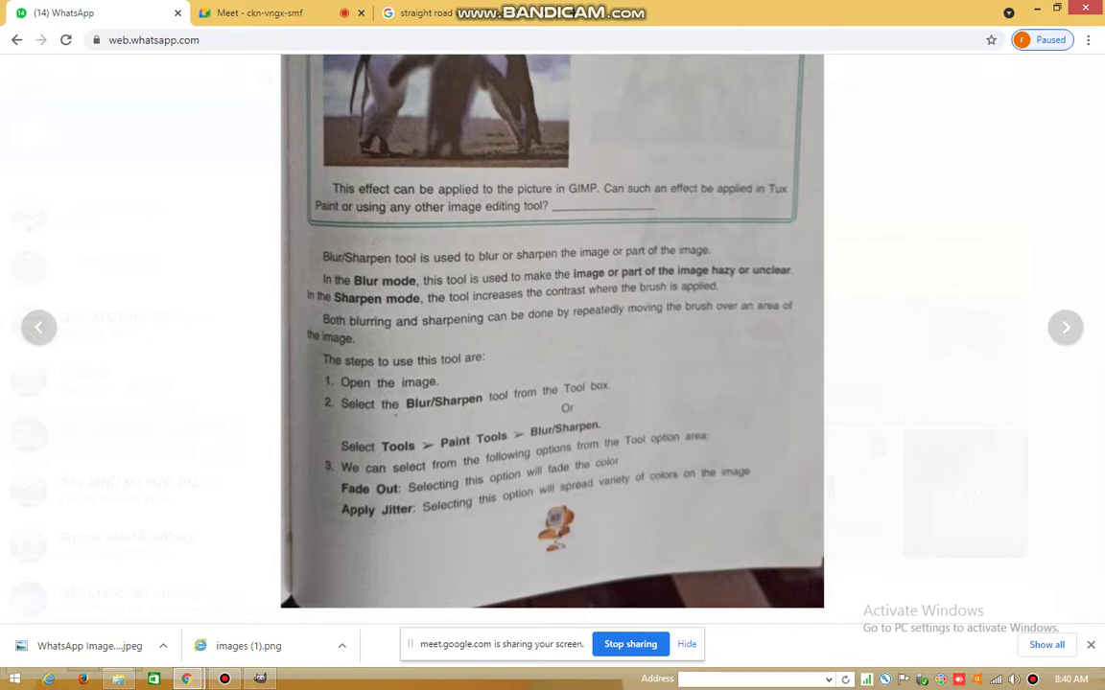
scroll(551, 330, down, 2)
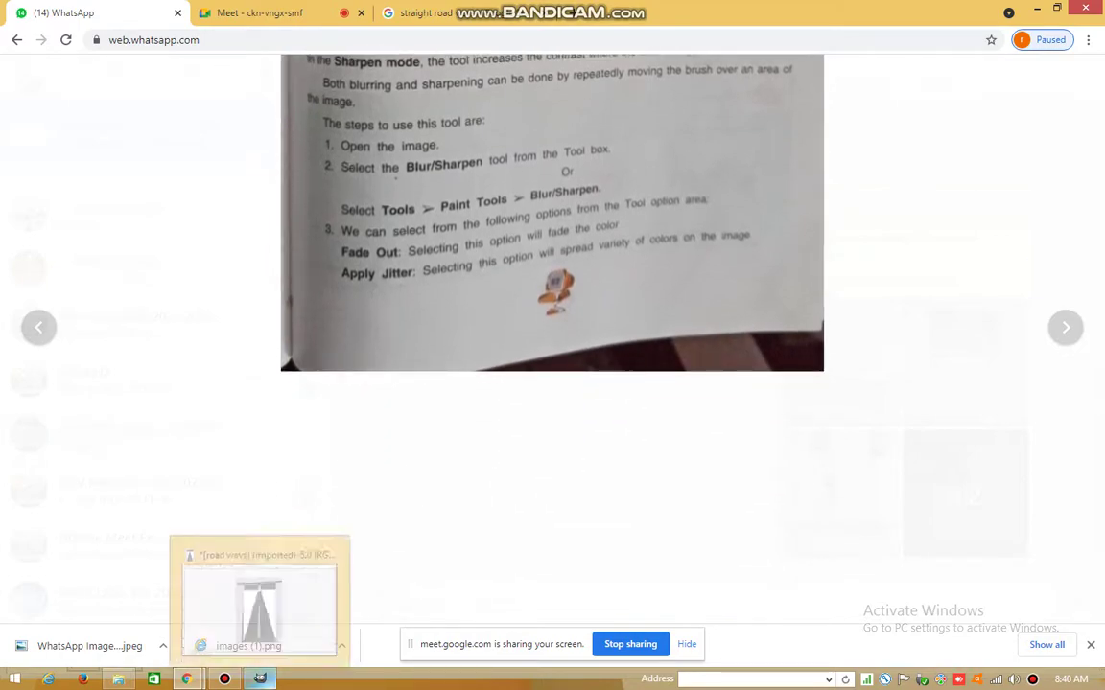
- In GIMP, close the road ways image and discard its unsaved changes
click(259, 678)
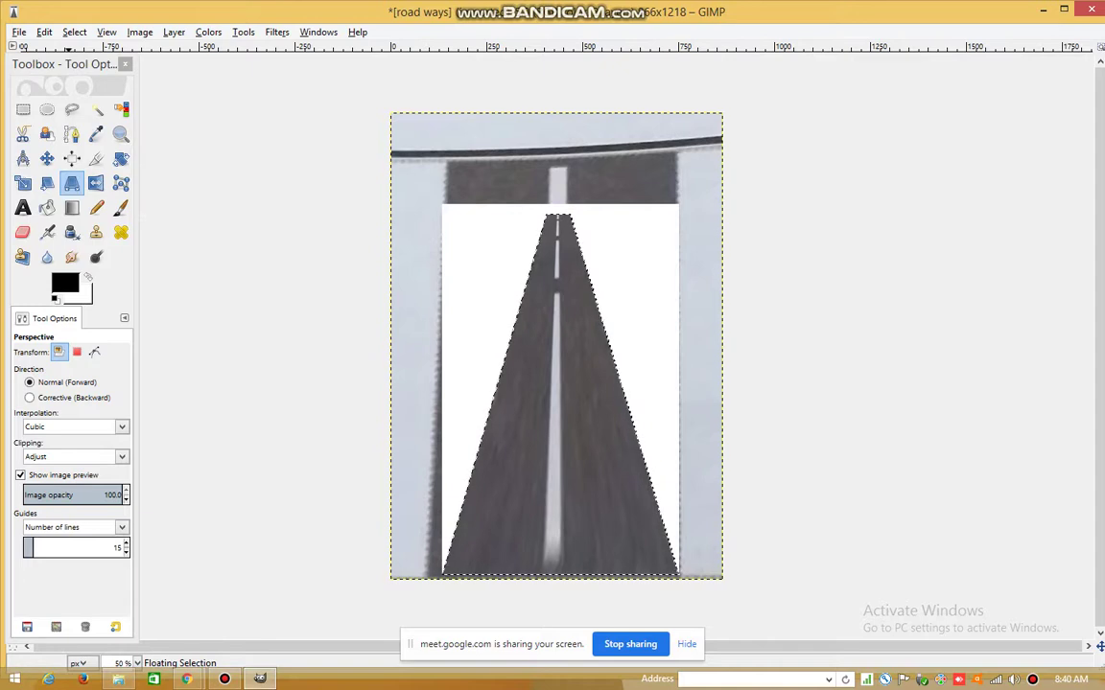
key(Tab)
key(alt+f)
key(Escape)
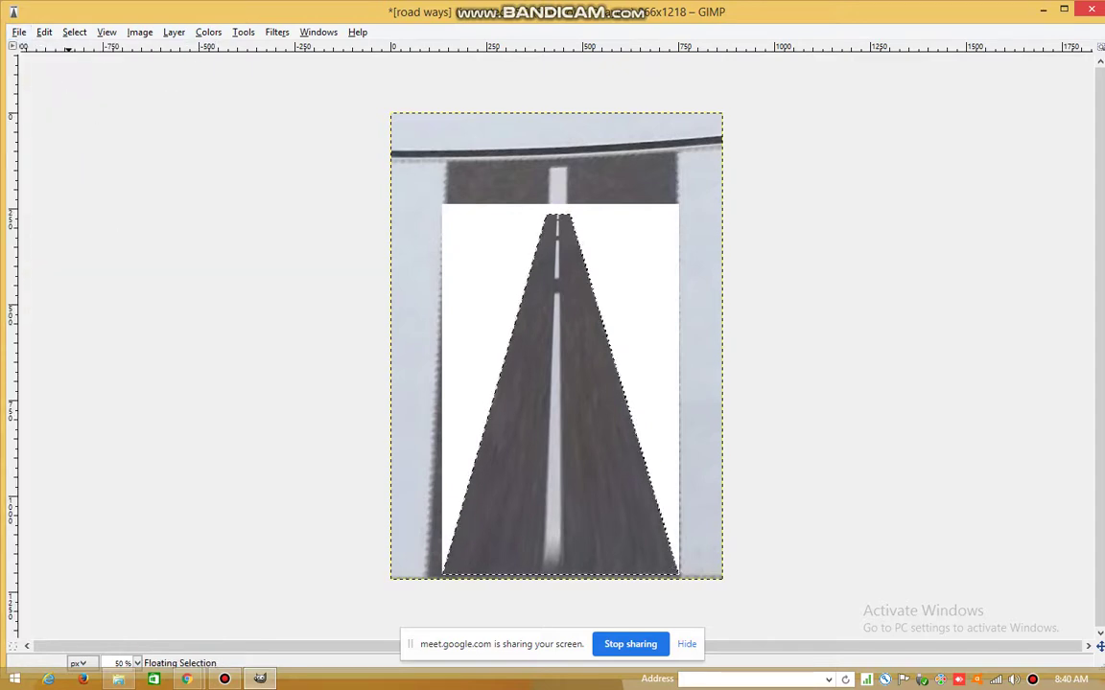
key(ctrl+w)
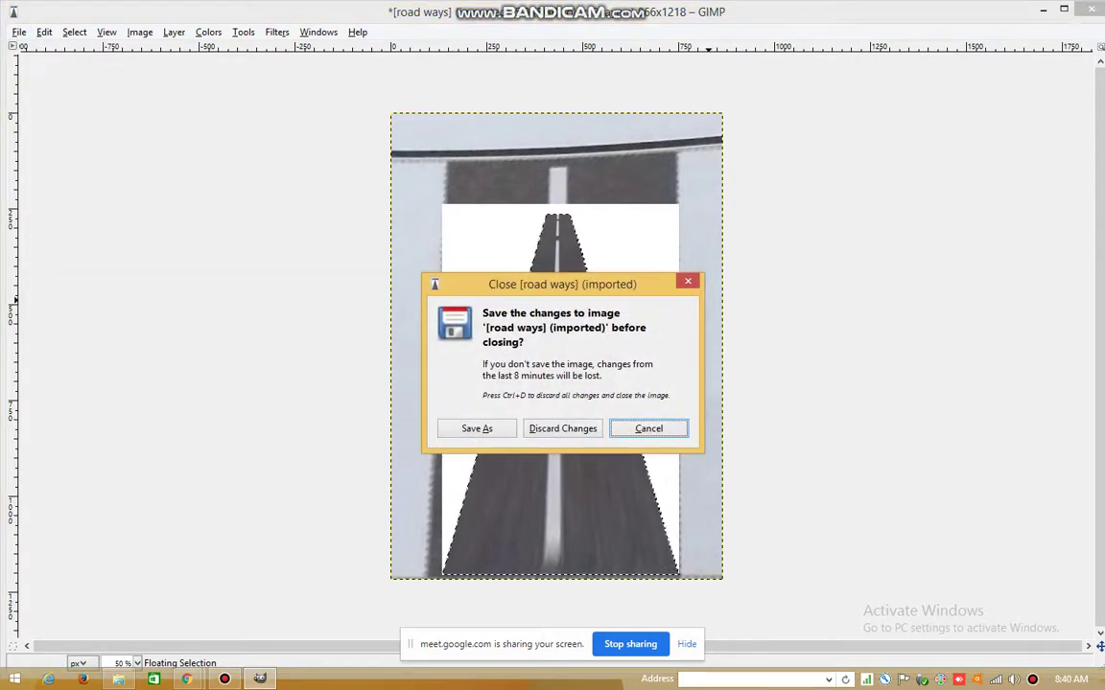
key(Left)
key(Return)
- Open the Slider_ca4e1977 photo of seated guests from the Desktop
key(alt+f)
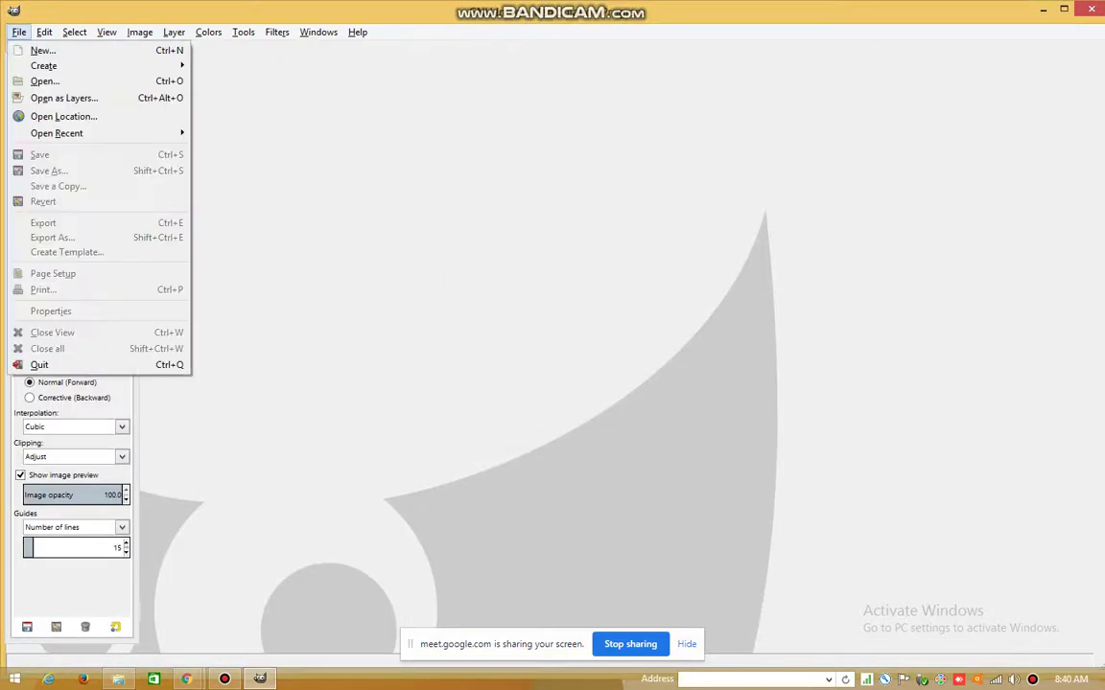
key(Down)
key(Down)
key(Down)
key(Return)
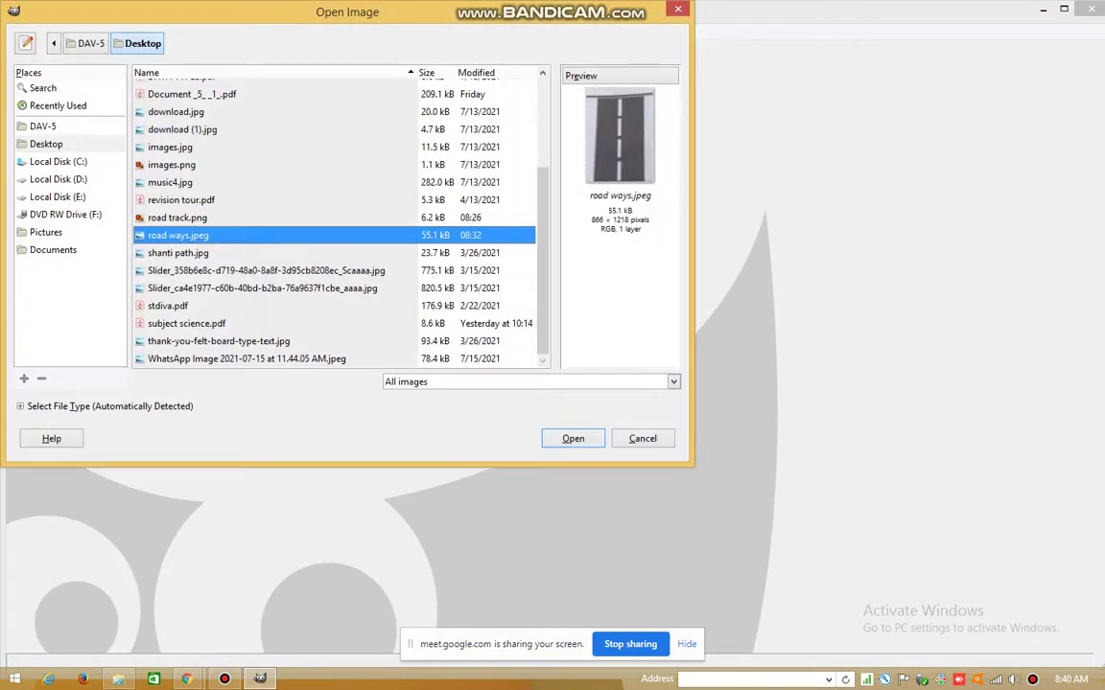
key(Down)
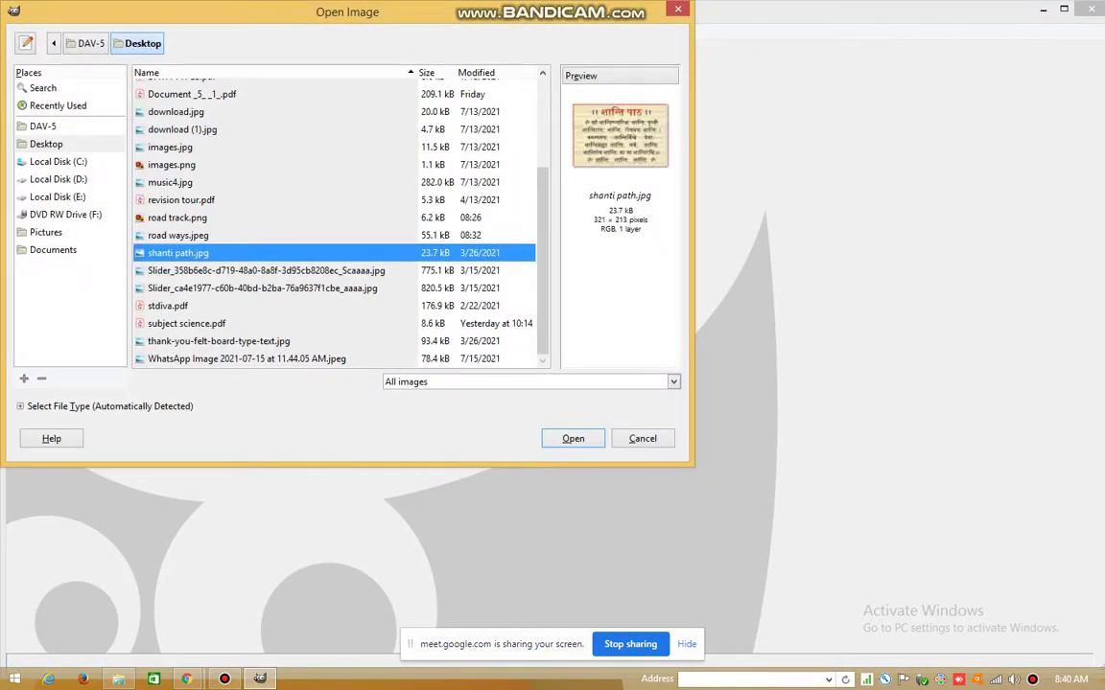
key(Up)
key(Up)
key(Up)
key(Down)
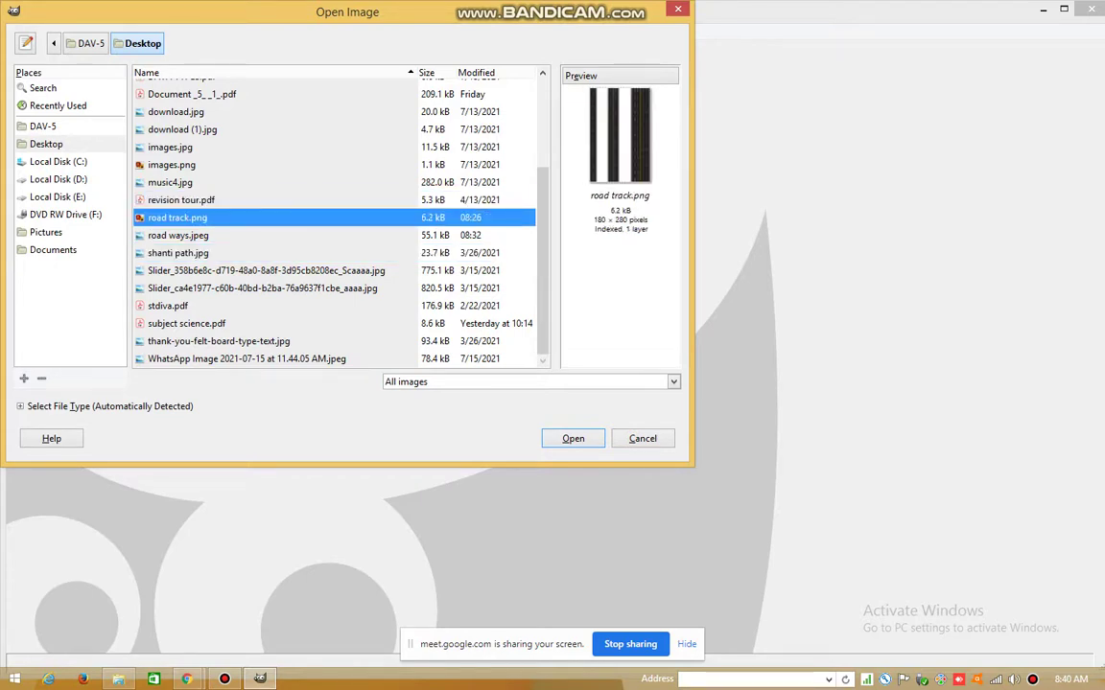
key(Down)
key(Down)
key(Down)
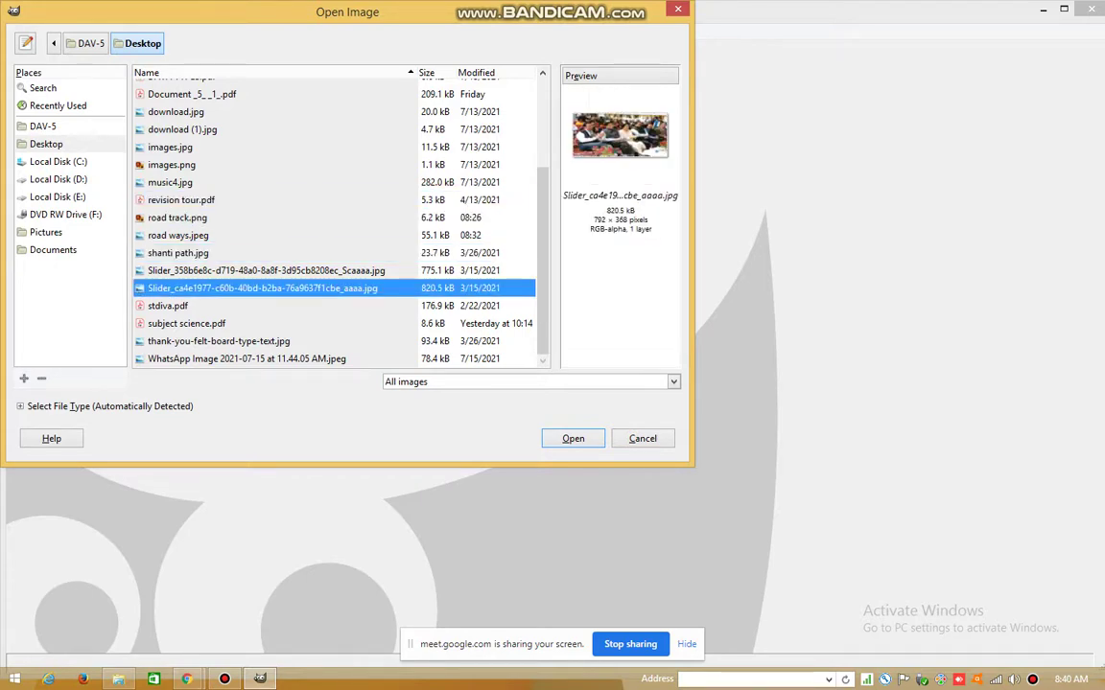
key(Return)
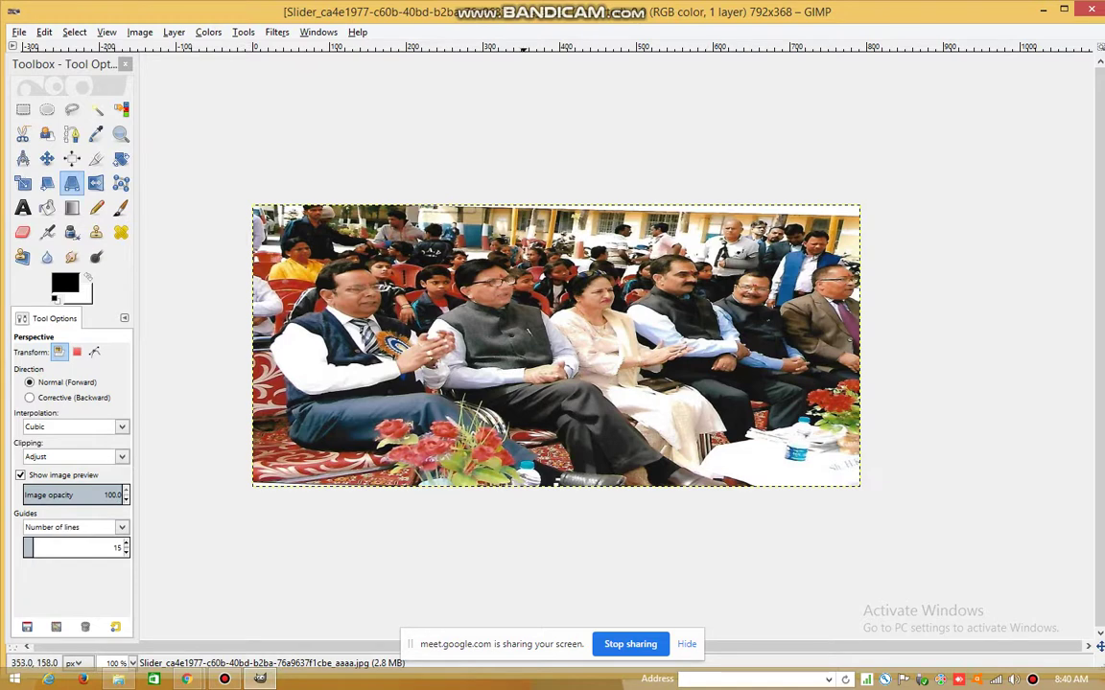
- Preview Desktop files in Open Image: PDFs, shanti path, Slider photos, download (1).jpg, images.jpg
key(alt+f)
key(Down)
key(Down)
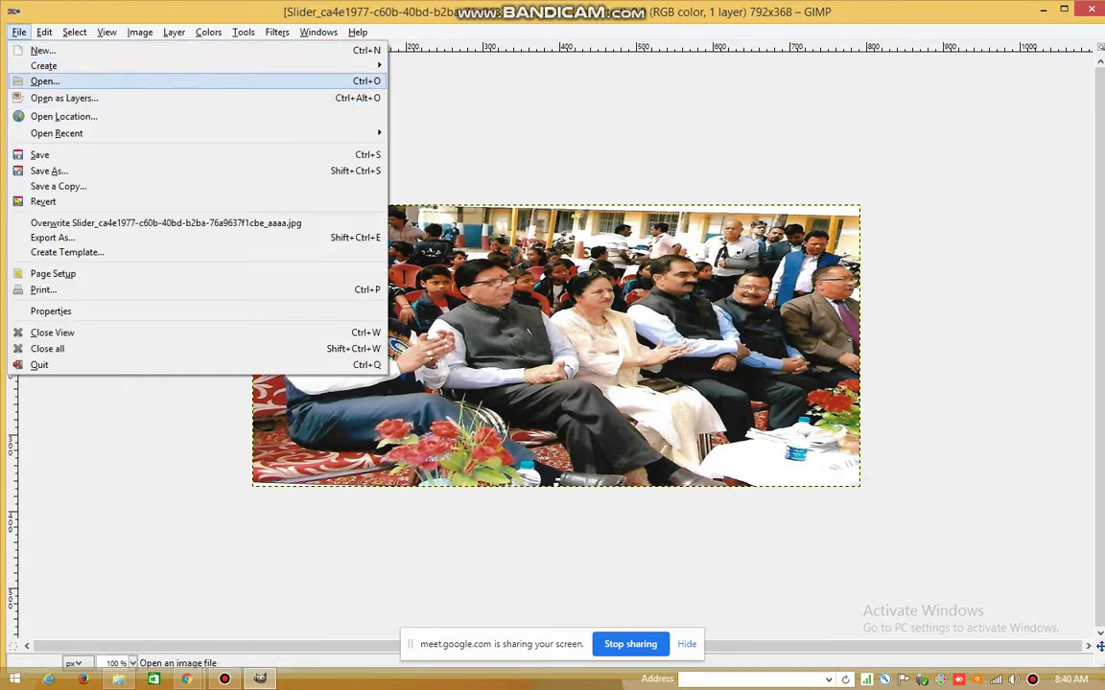
key(Return)
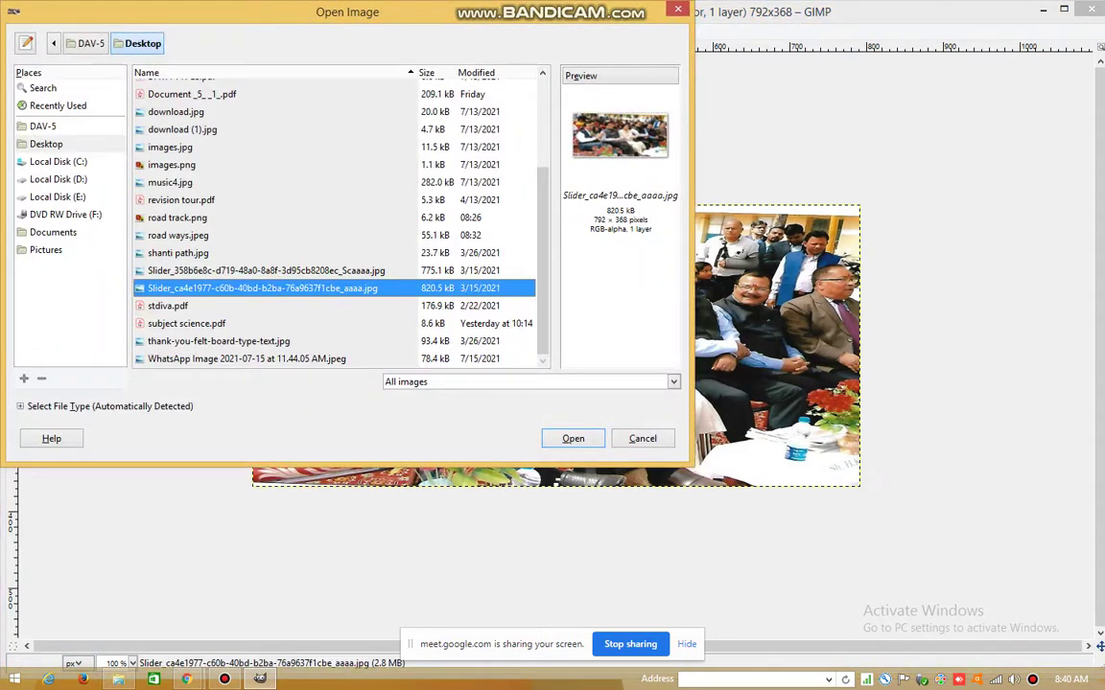
key(Down)
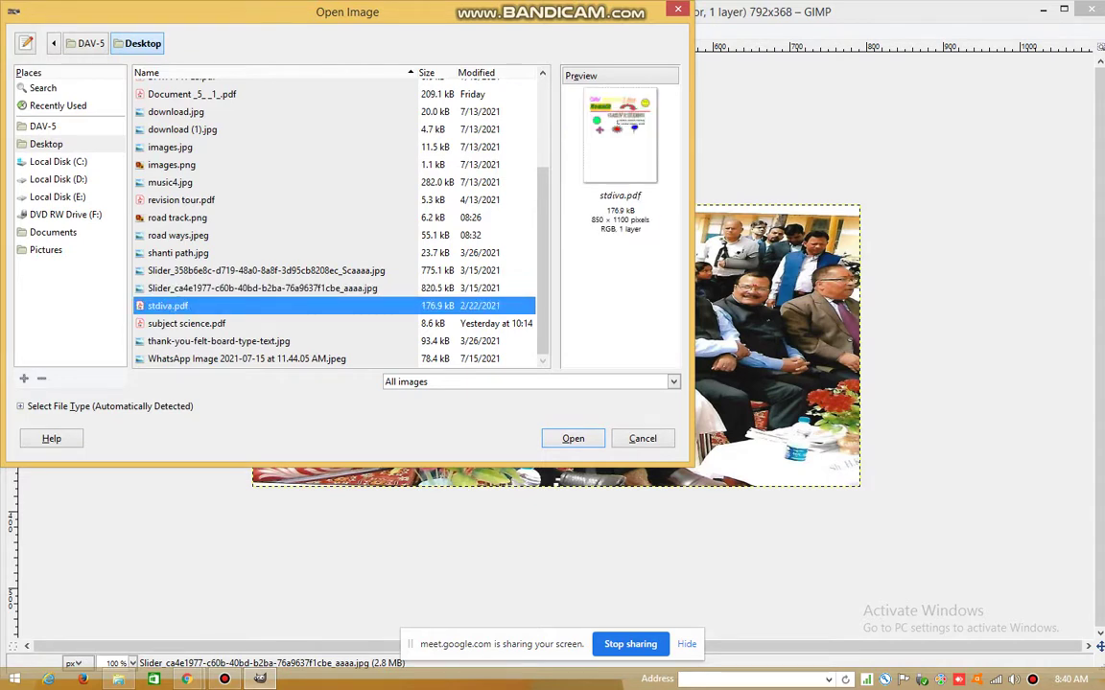
key(Down)
key(Down)
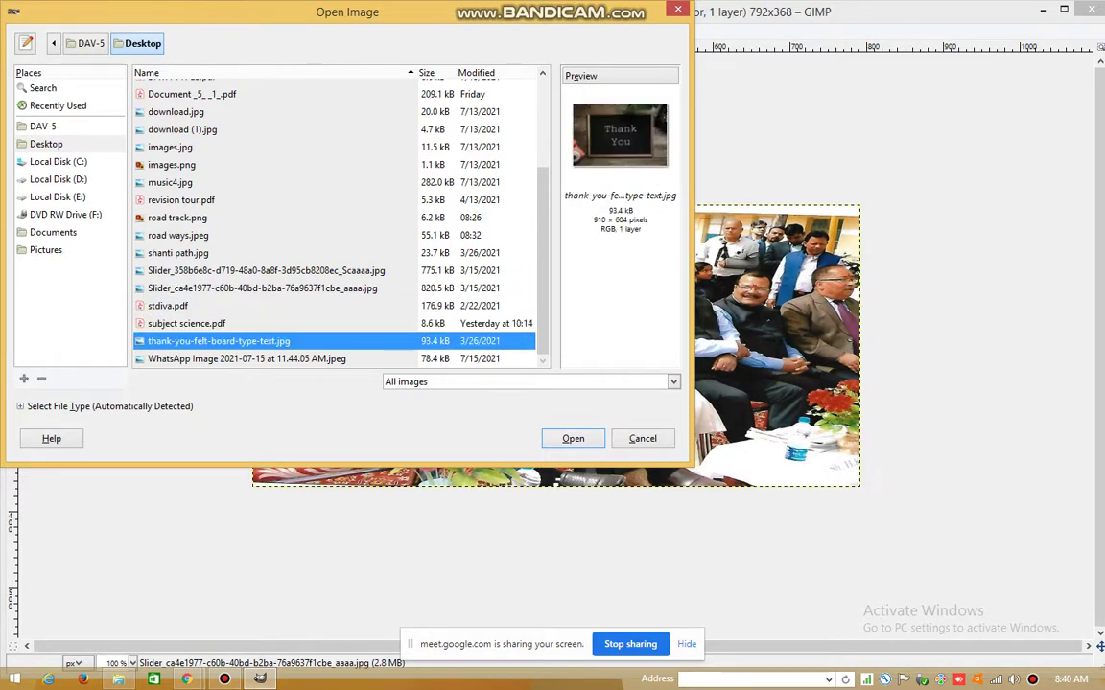
key(Down)
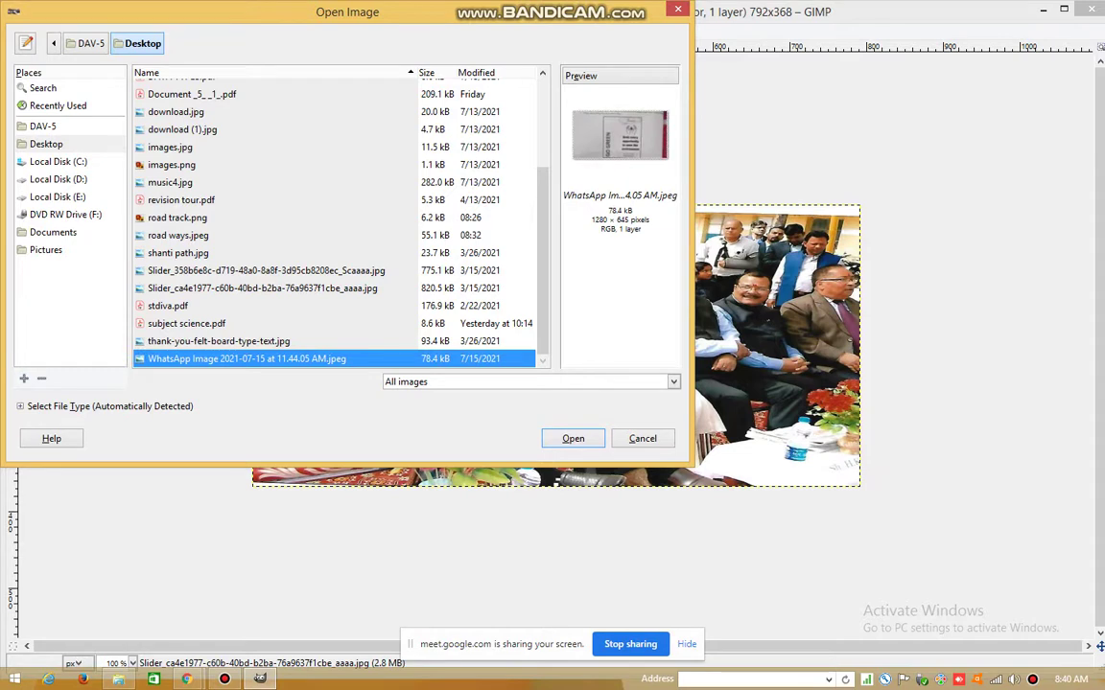
key(s)
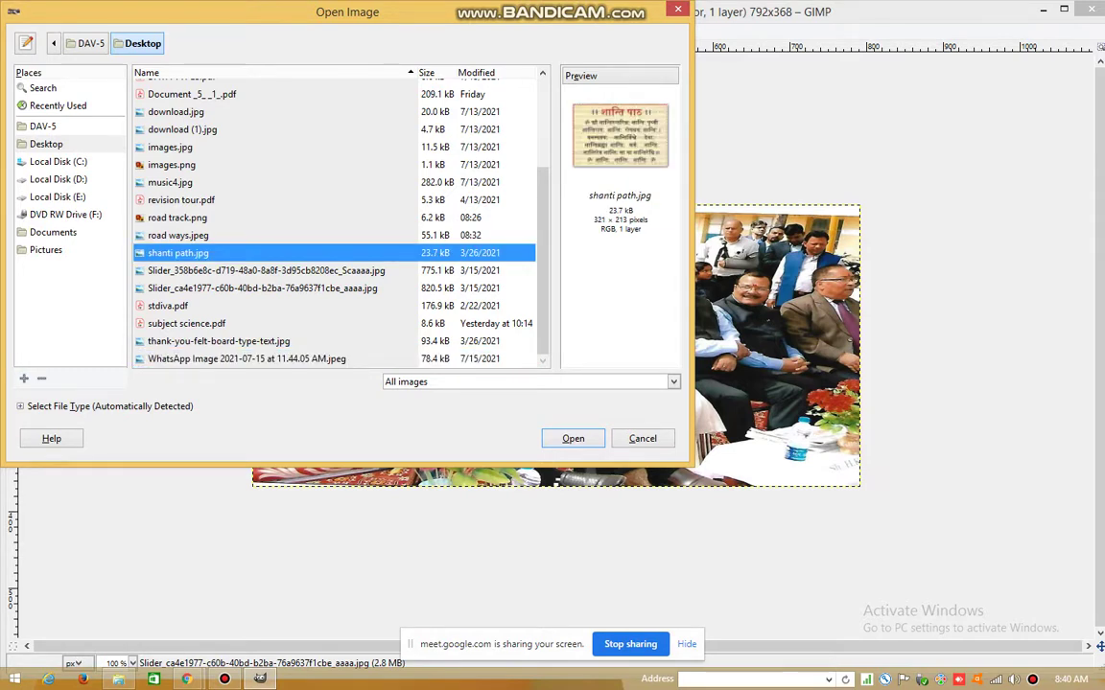
key(Down)
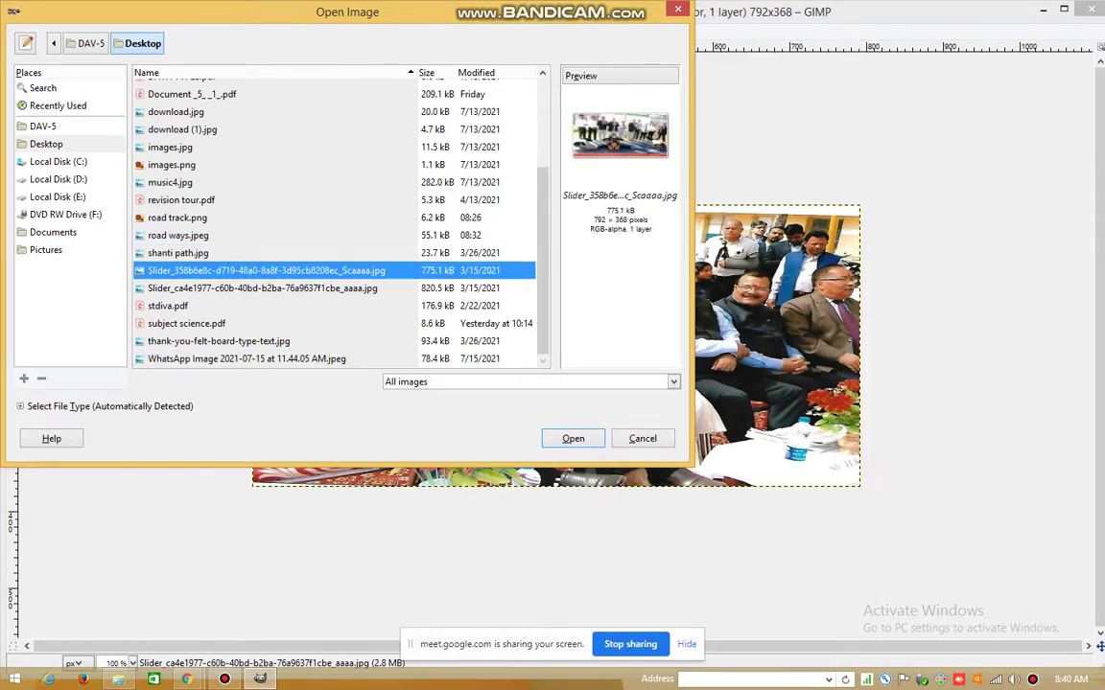
key(Down)
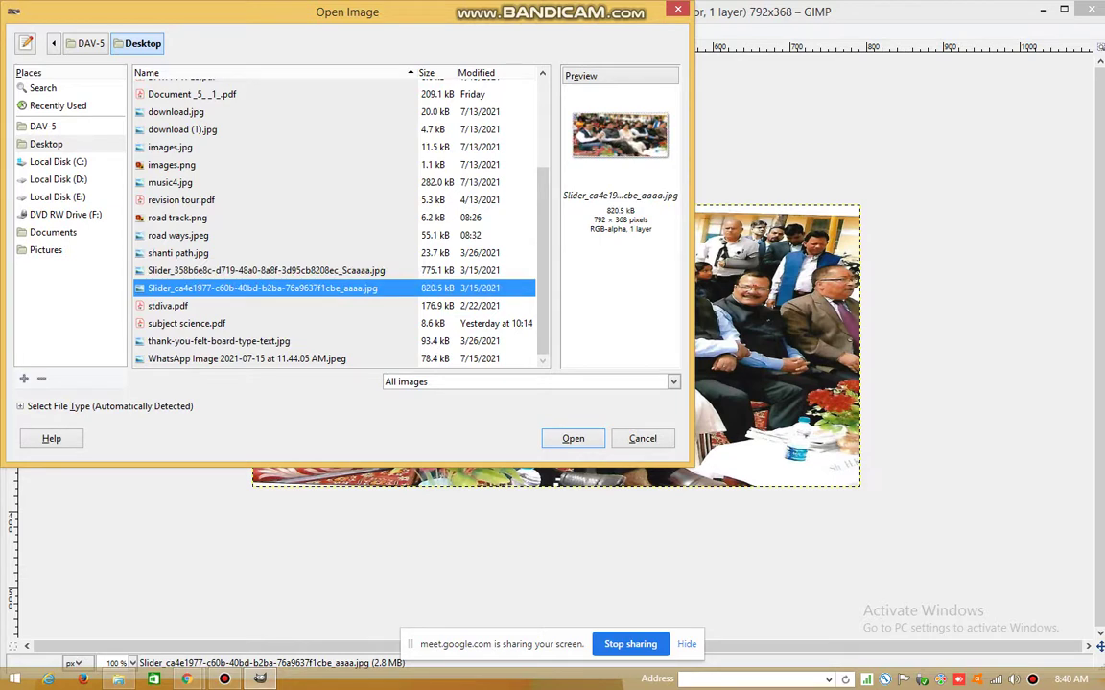
text(dow)
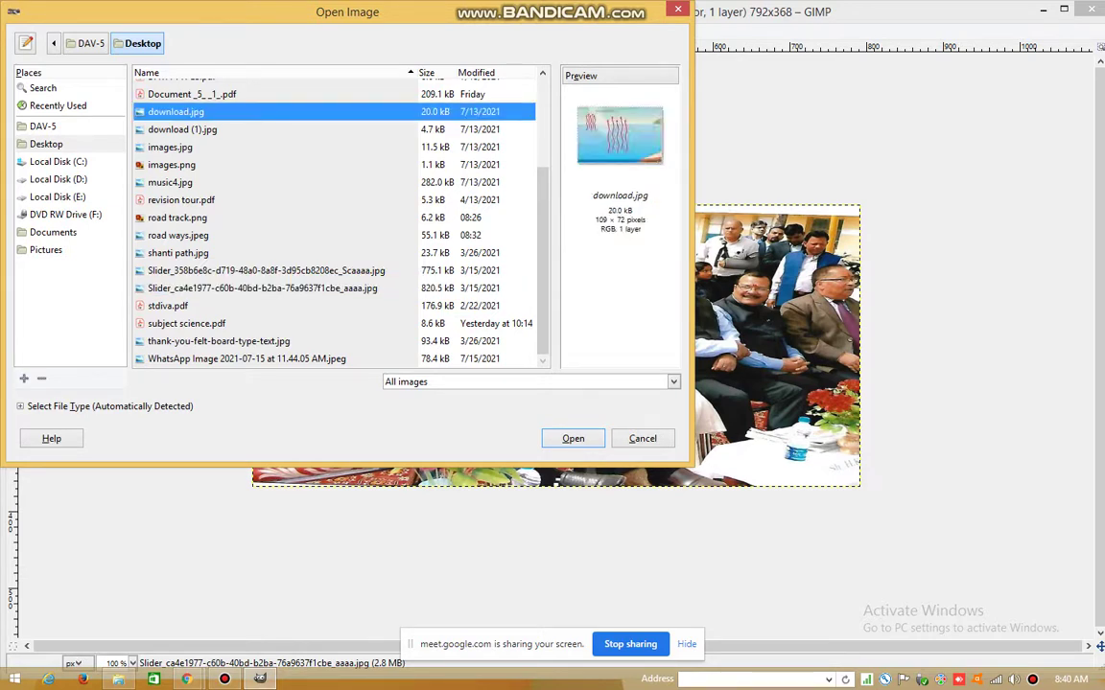
key(Down)
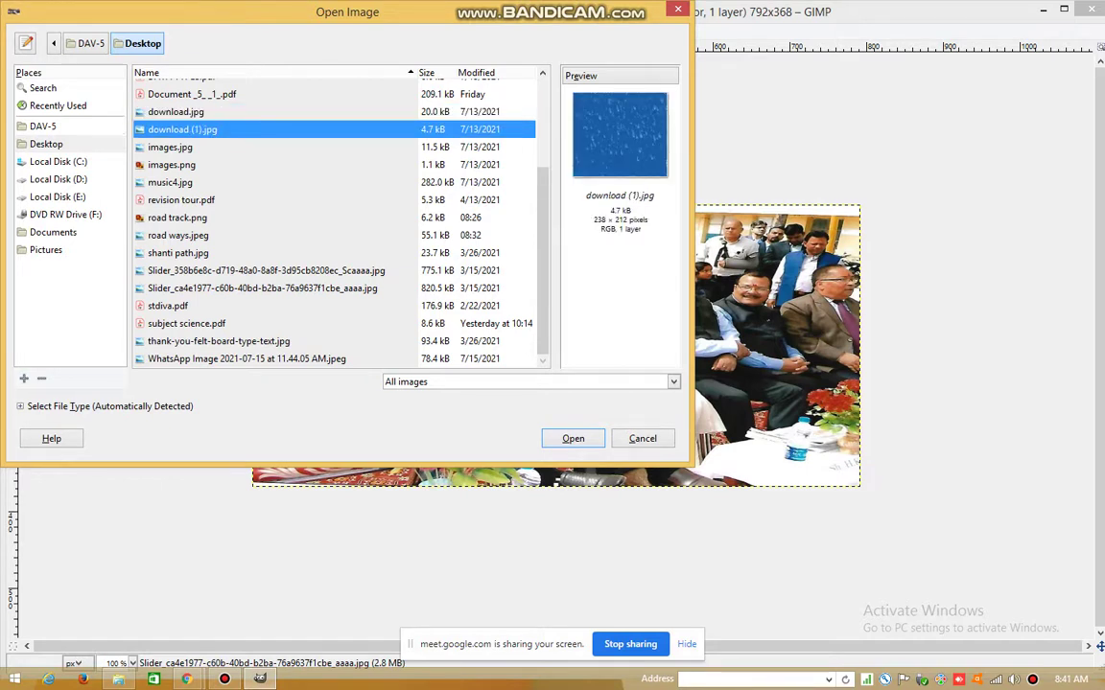
key(Down)
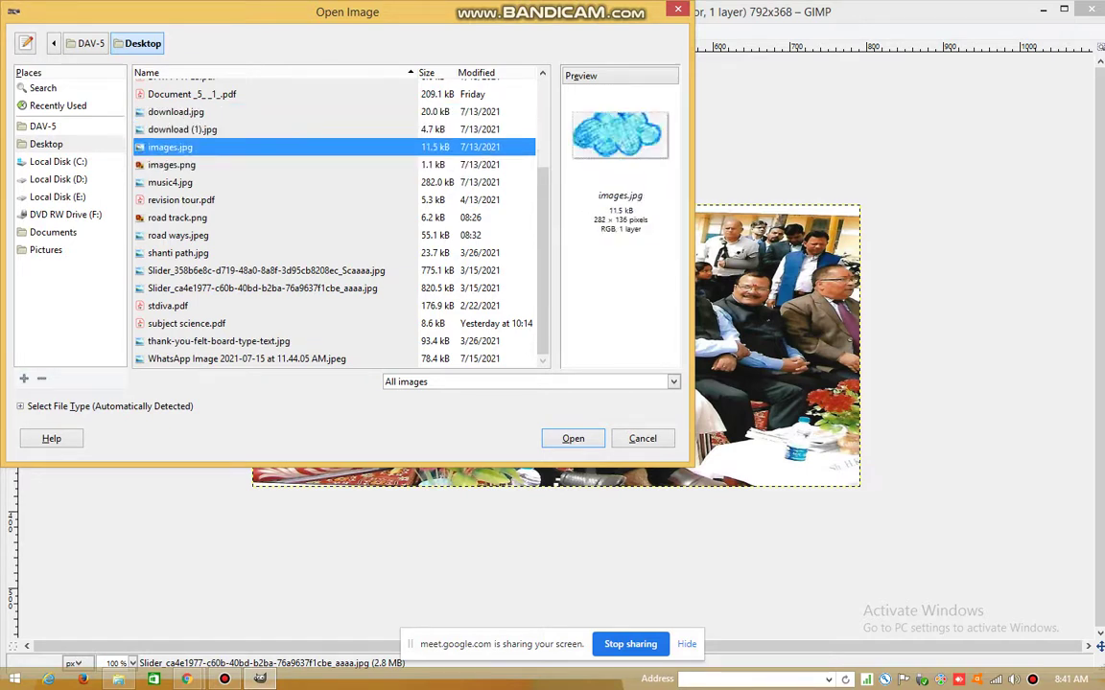
- Preview more files like road ways.jpeg and road track.png, then cancel without opening anything
scroll(335, 221, up, 3)
key(Up)
key(Up)
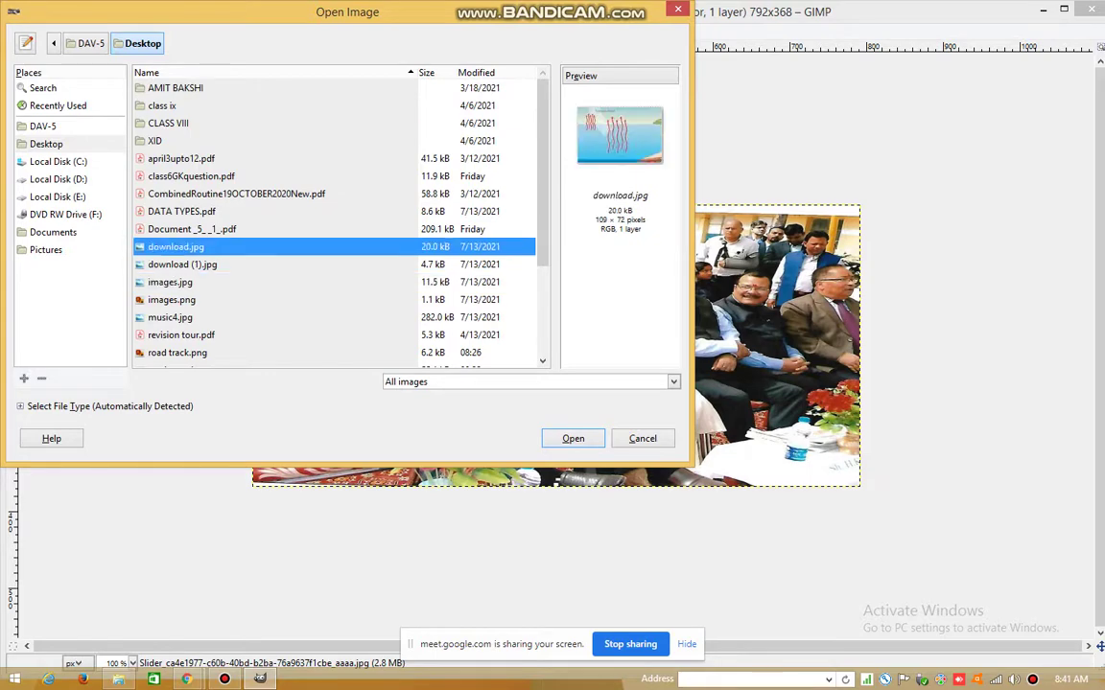
scroll(335, 220, down, 5)
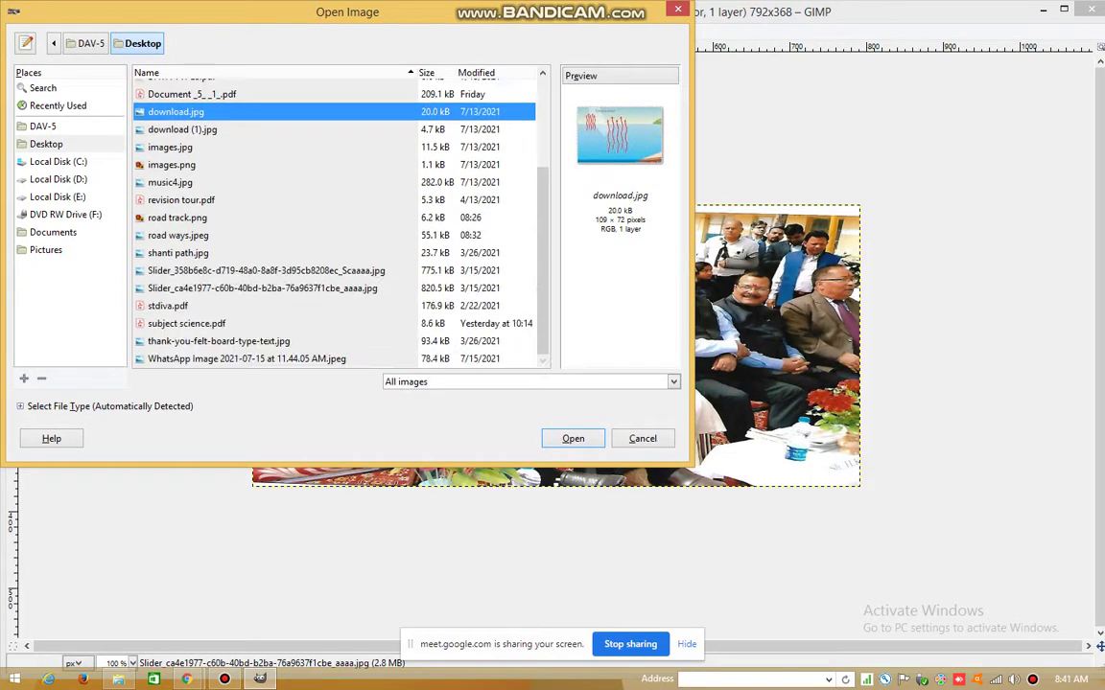
click(218, 340)
scroll(335, 220, up, 4)
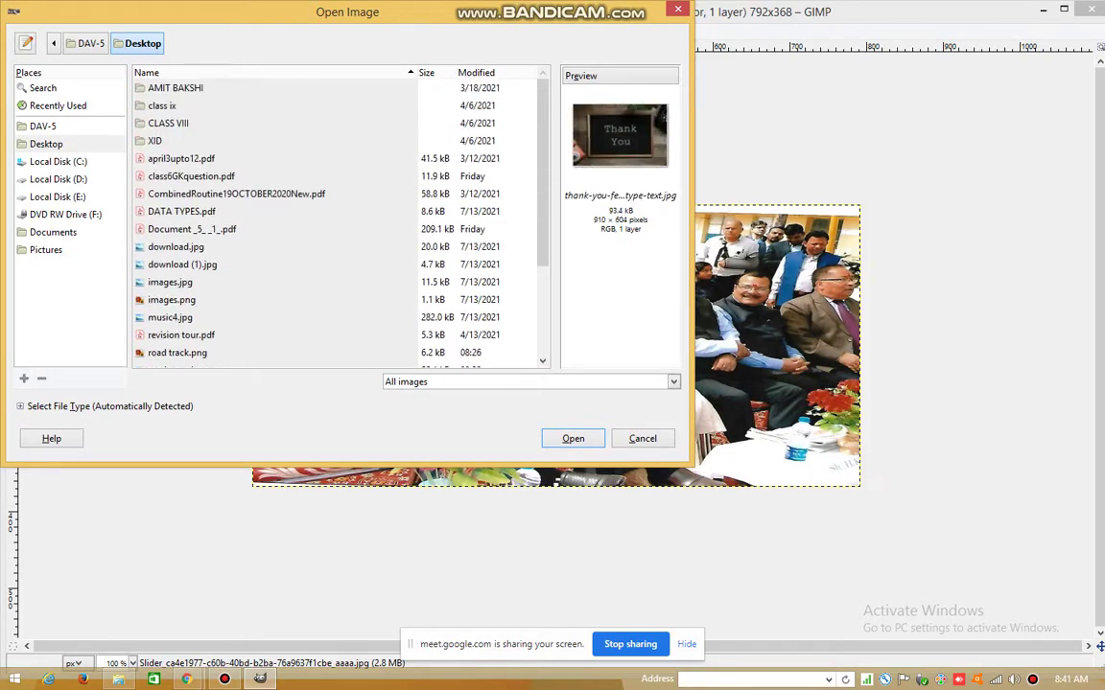
click(170, 282)
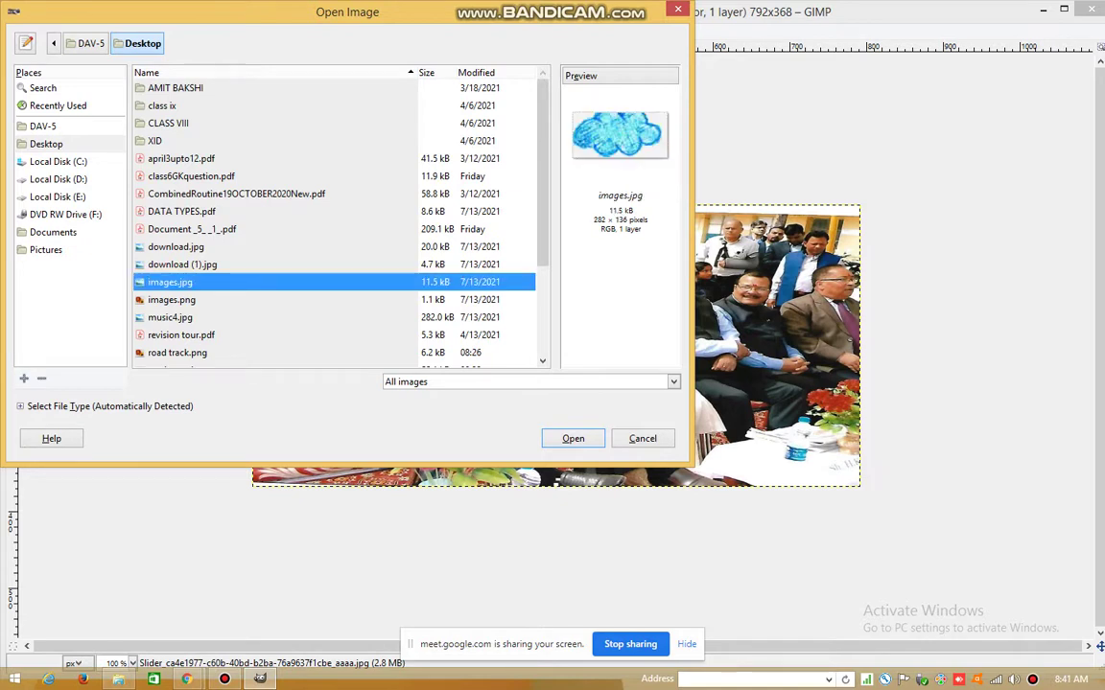
key(Down)
key(Down)
key(Down)
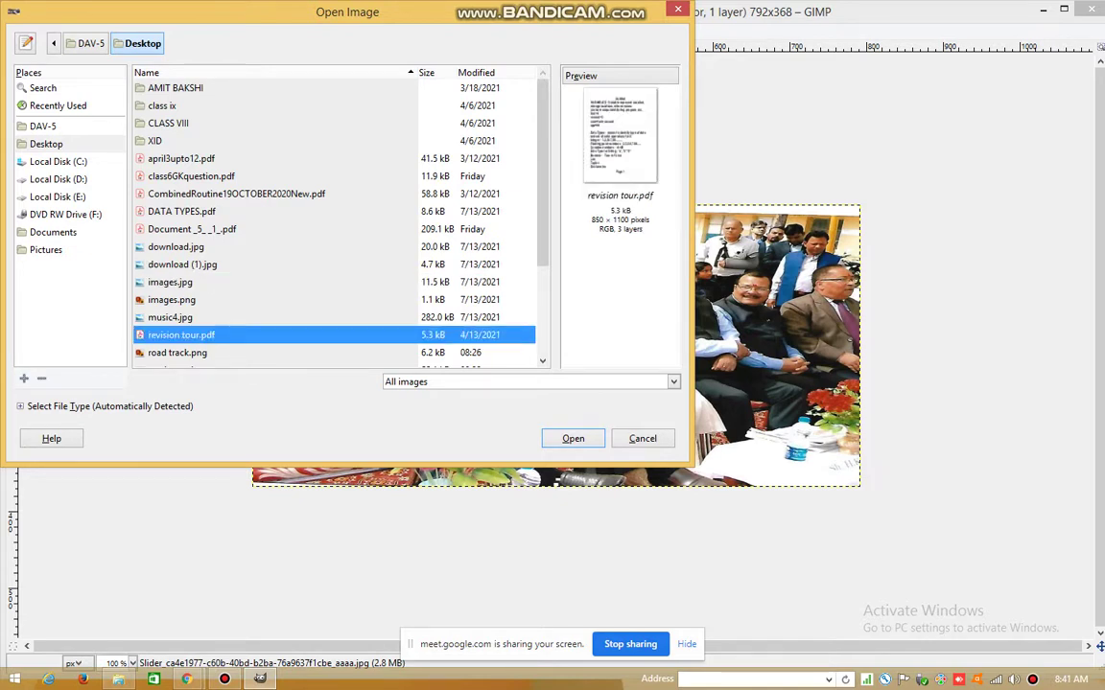
scroll(334, 220, down, 1)
key(Down)
key(Down)
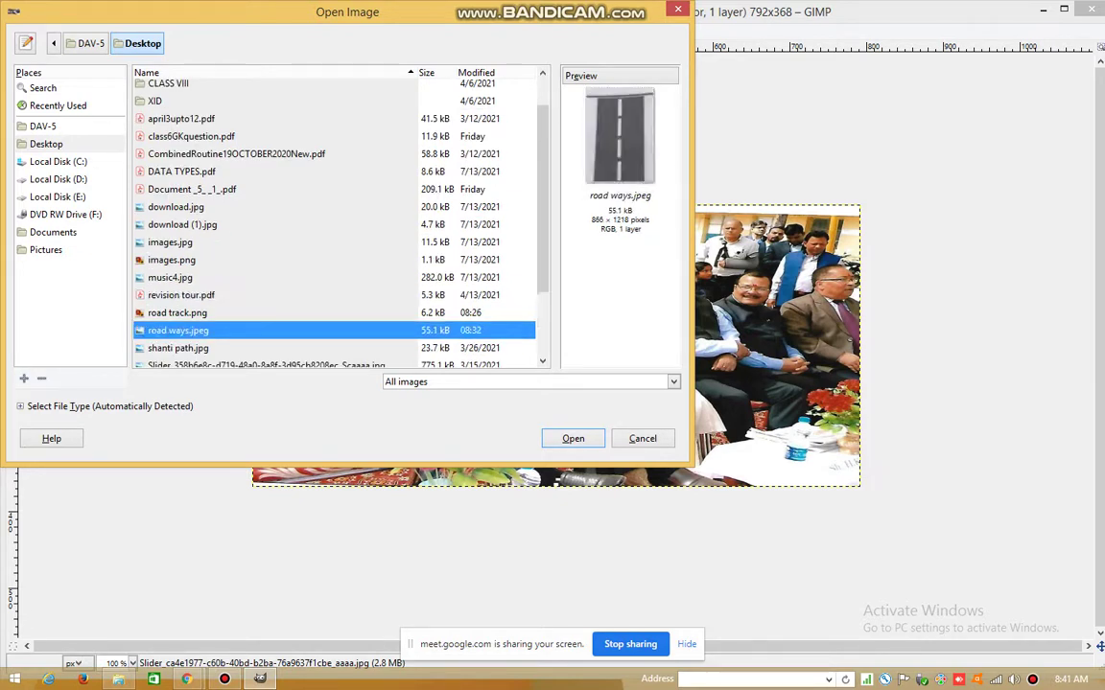
key(Up)
key(Down)
key(Down)
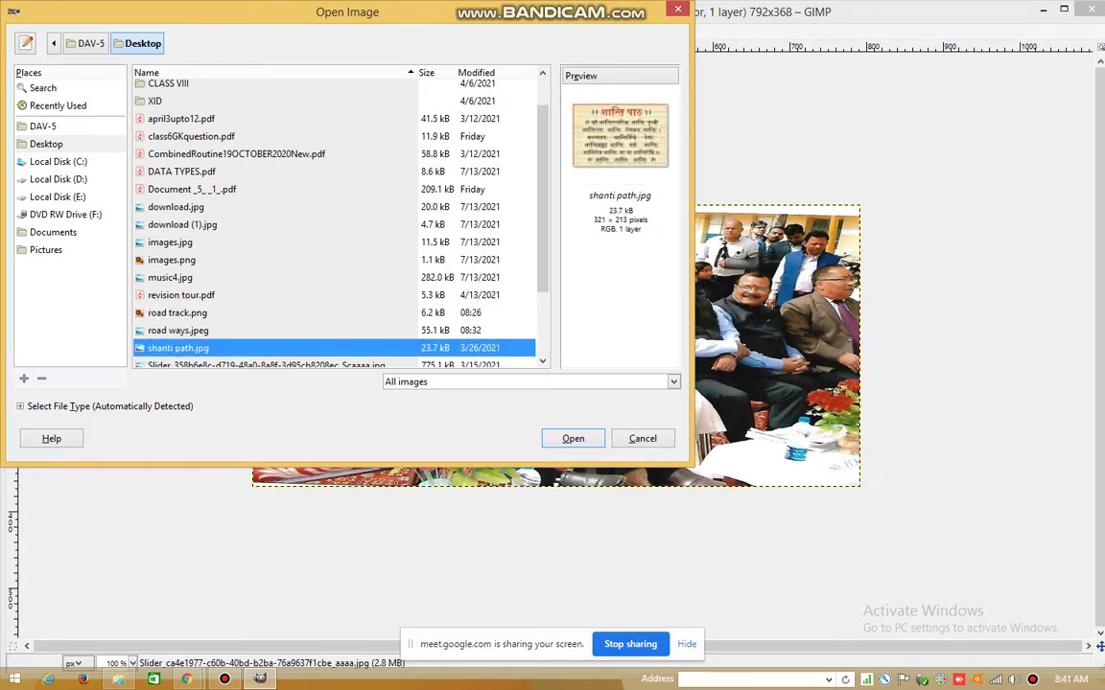
scroll(334, 220, down, 2)
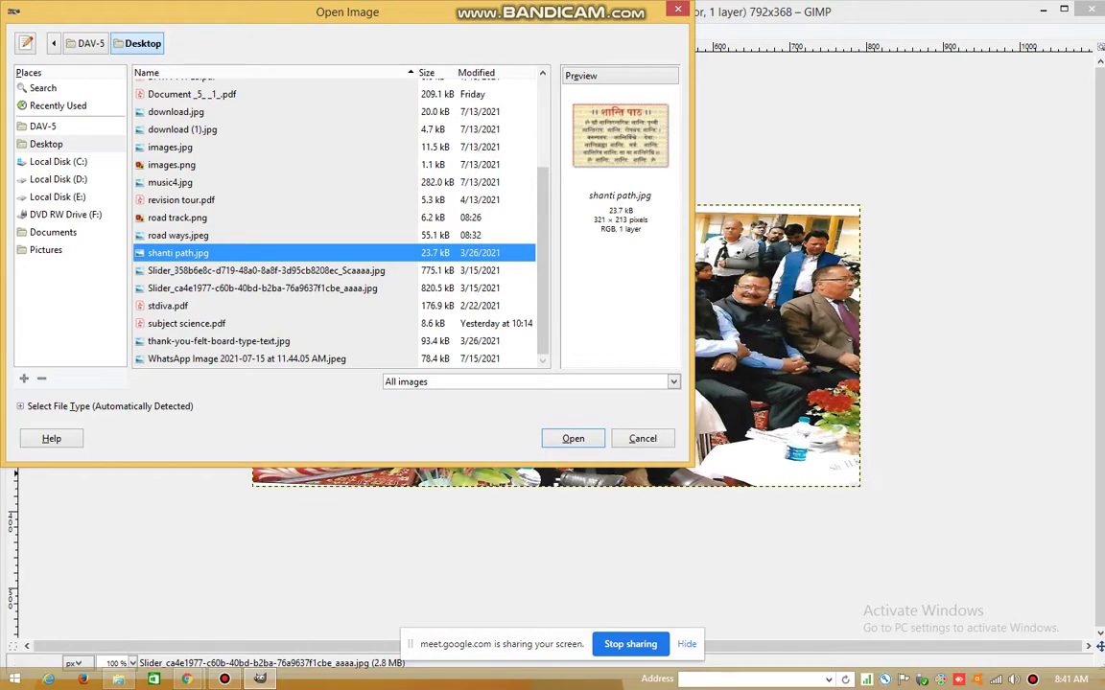
key(End)
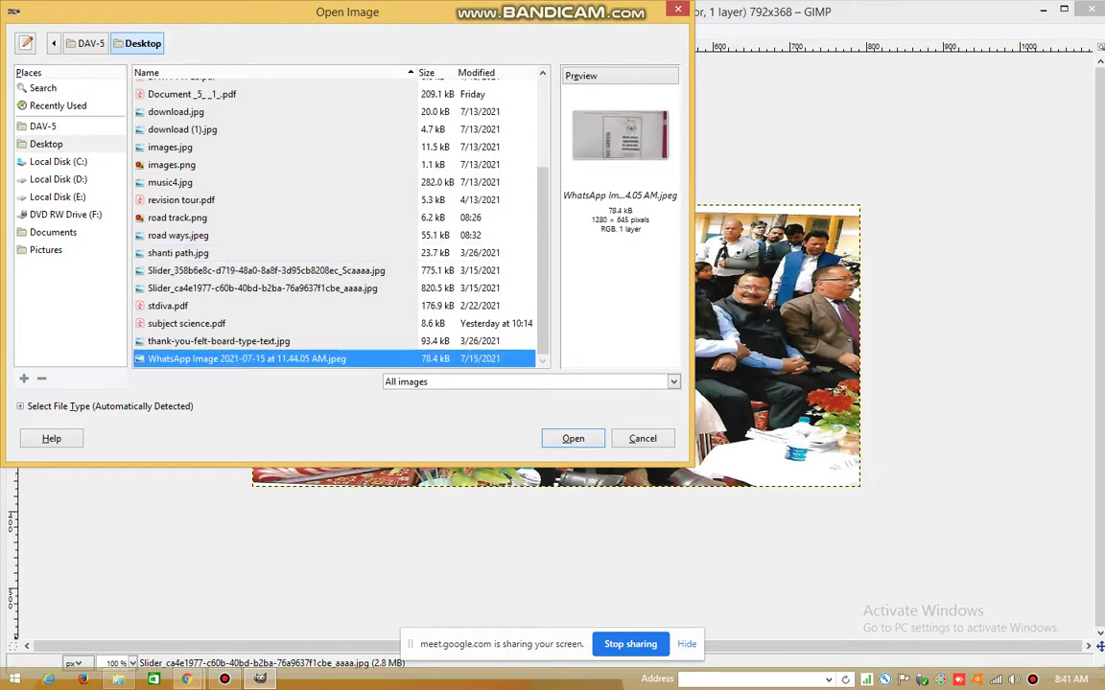
click(186, 679)
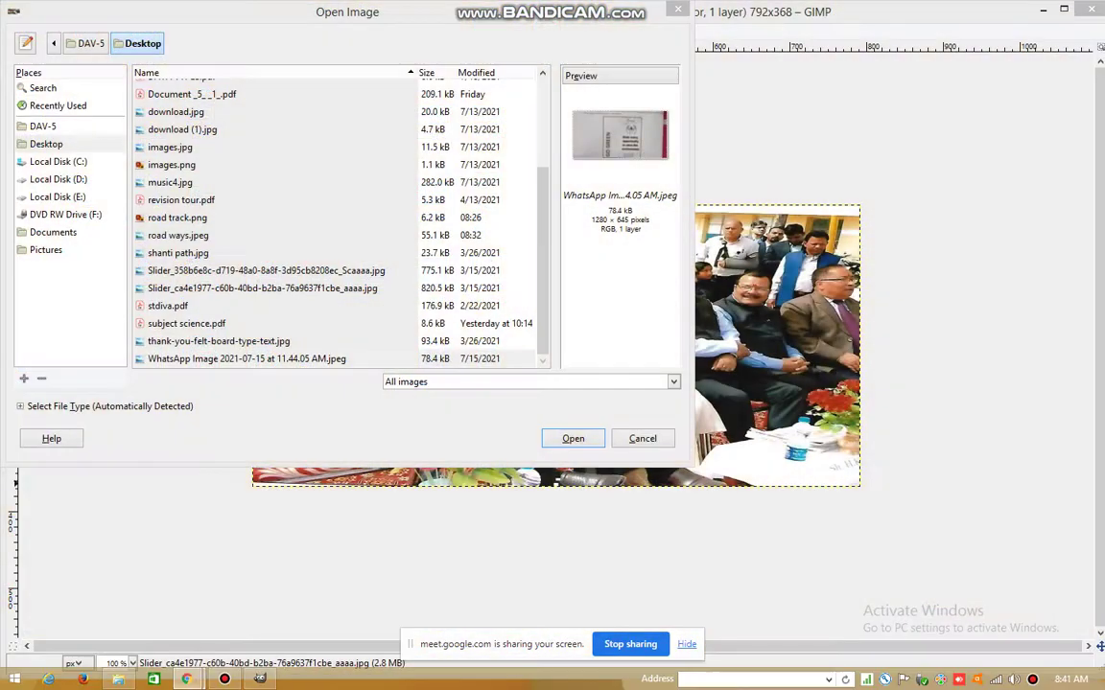
key(Escape)
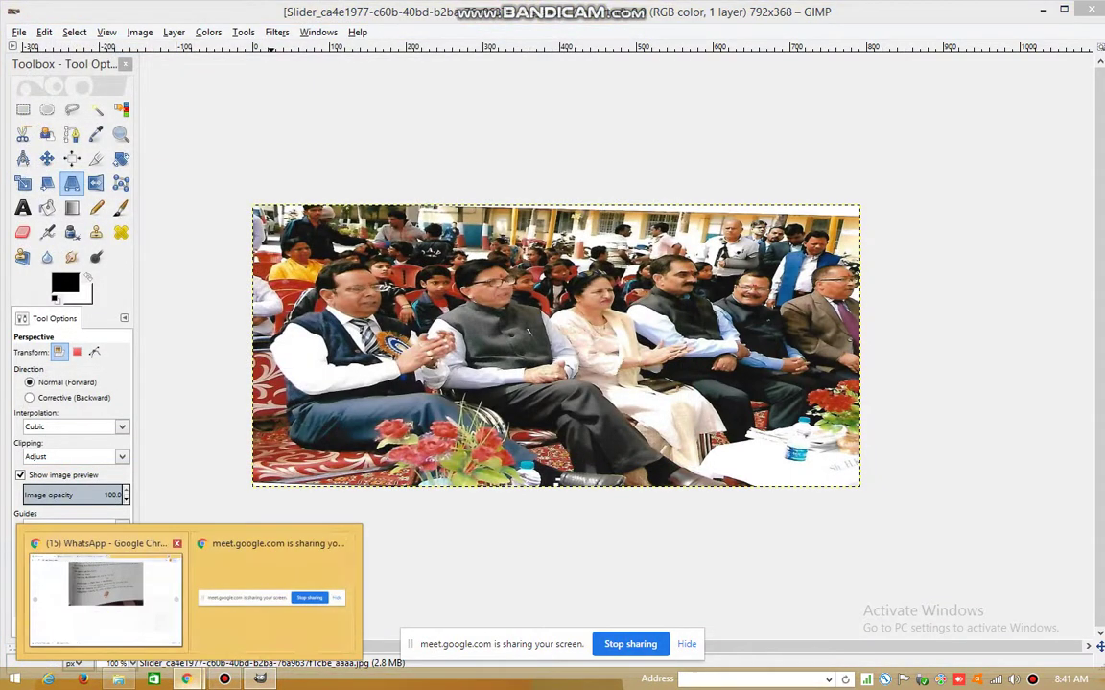
- Return to the 'straight road ways' Google Images results in Chrome and erase that query
click(105, 576)
click(422, 13)
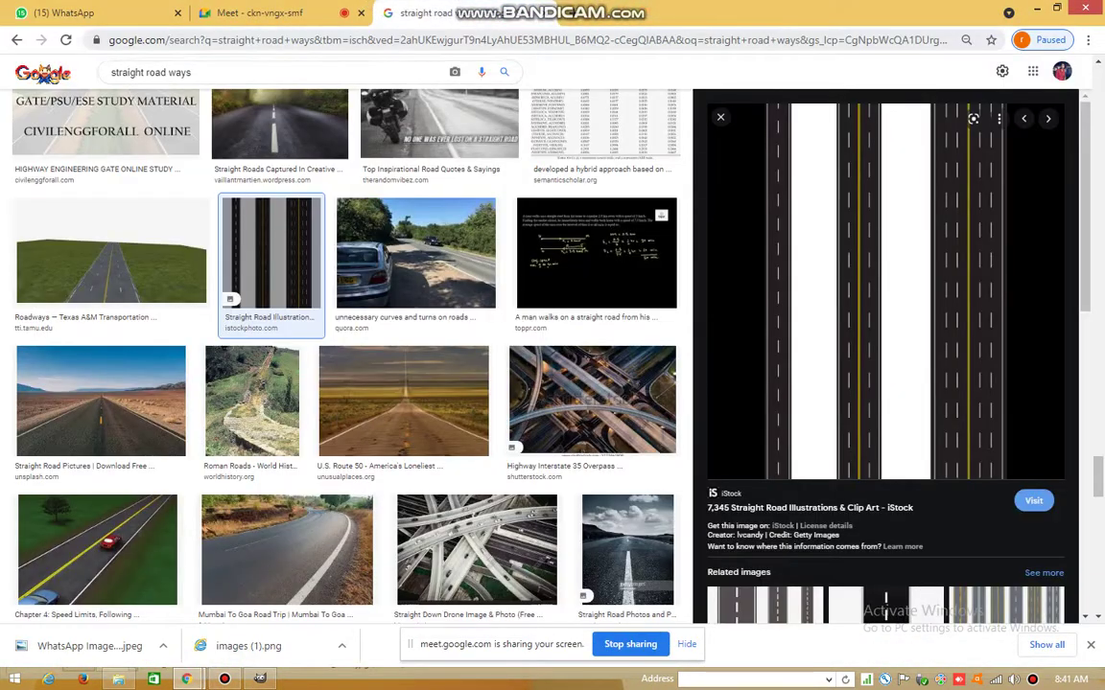
click(479, 39)
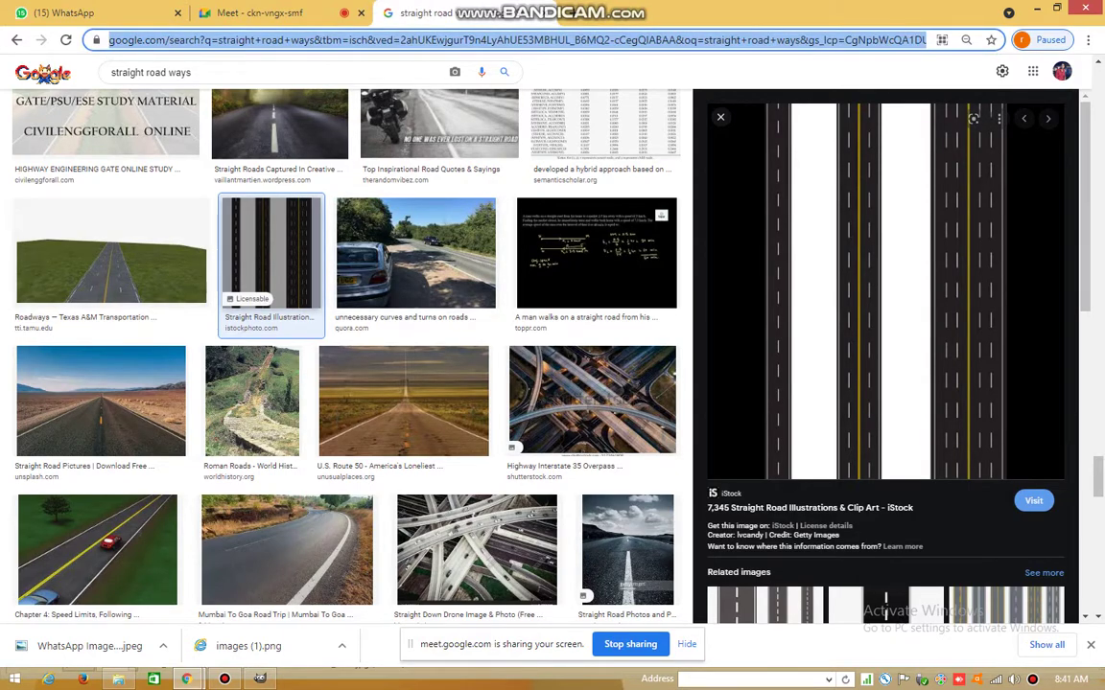
scroll(271, 402, down, 1)
scroll(271, 402, up, 3)
scroll(272, 441, up, 5)
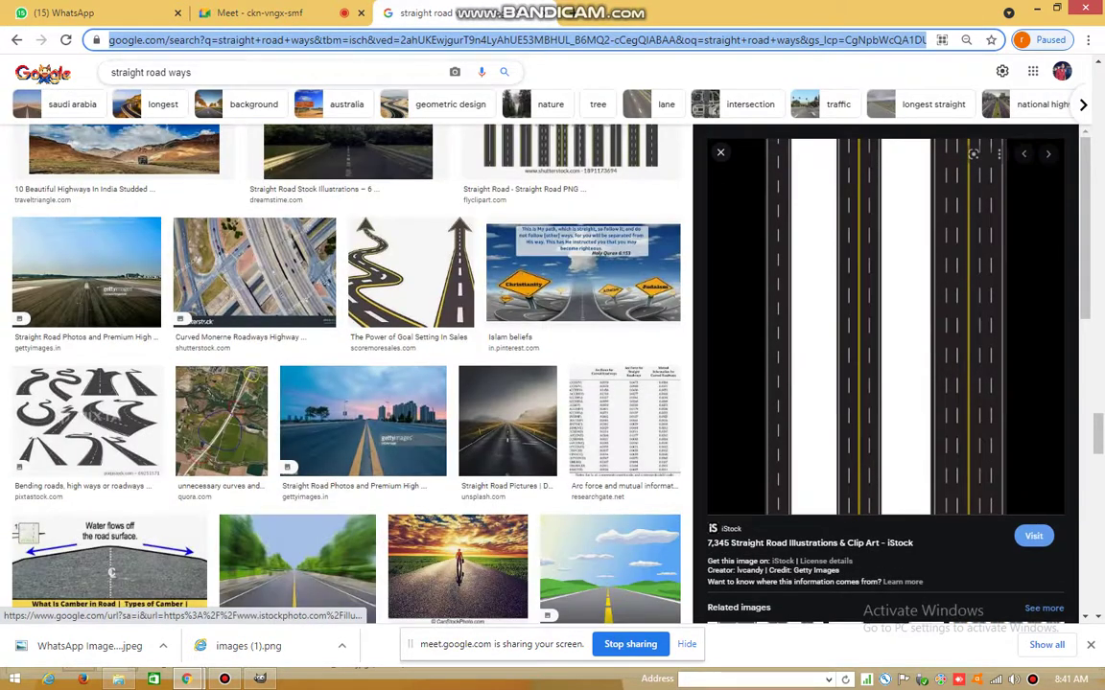
click(287, 71)
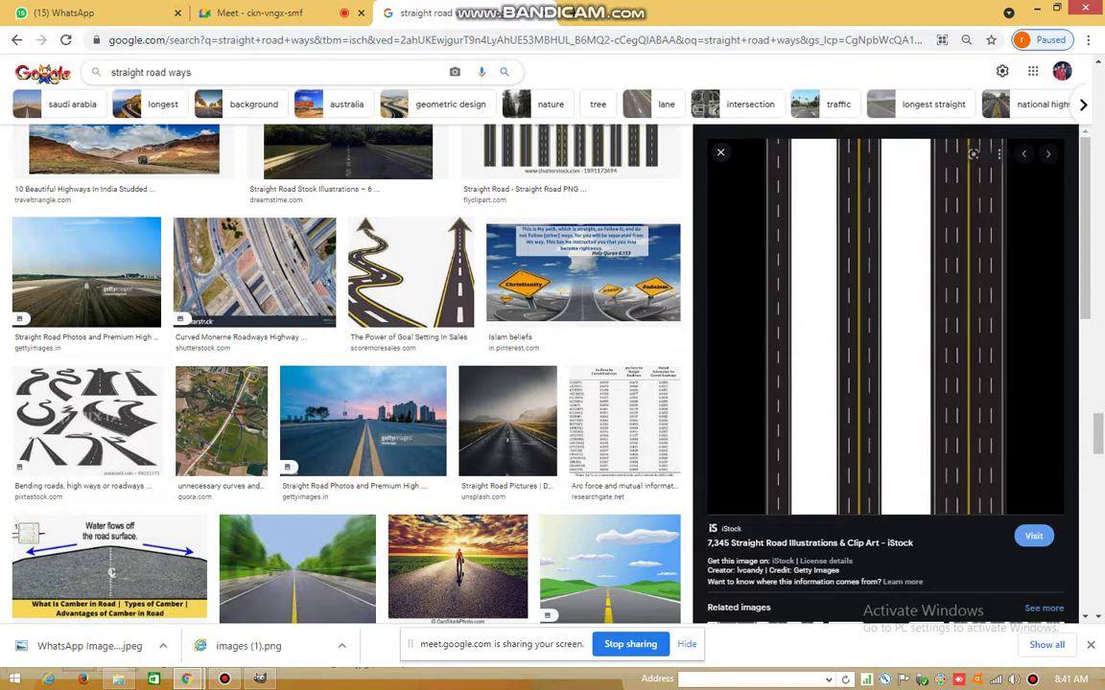
key(BackSpace)
key(BackSpace)
key(BackSpace)
key(BackSpace)
key(BackSpace)
key(BackSpace)
key(BackSpace)
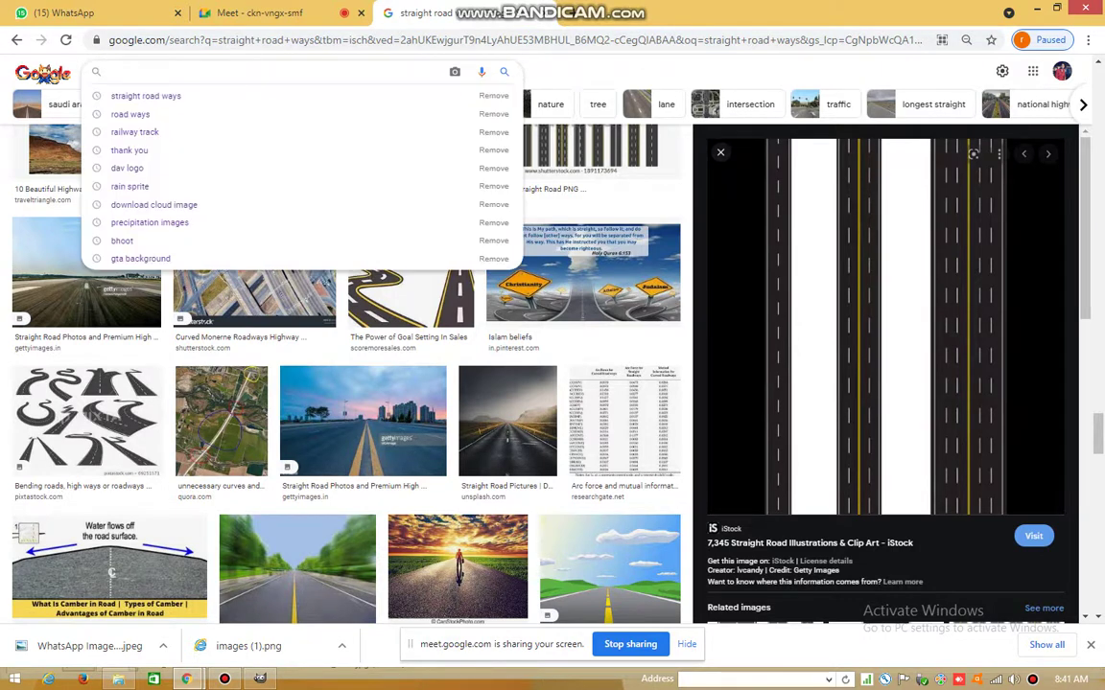
- Search Google Images for 'three penguins cartoon' using the suggestion
text(three )
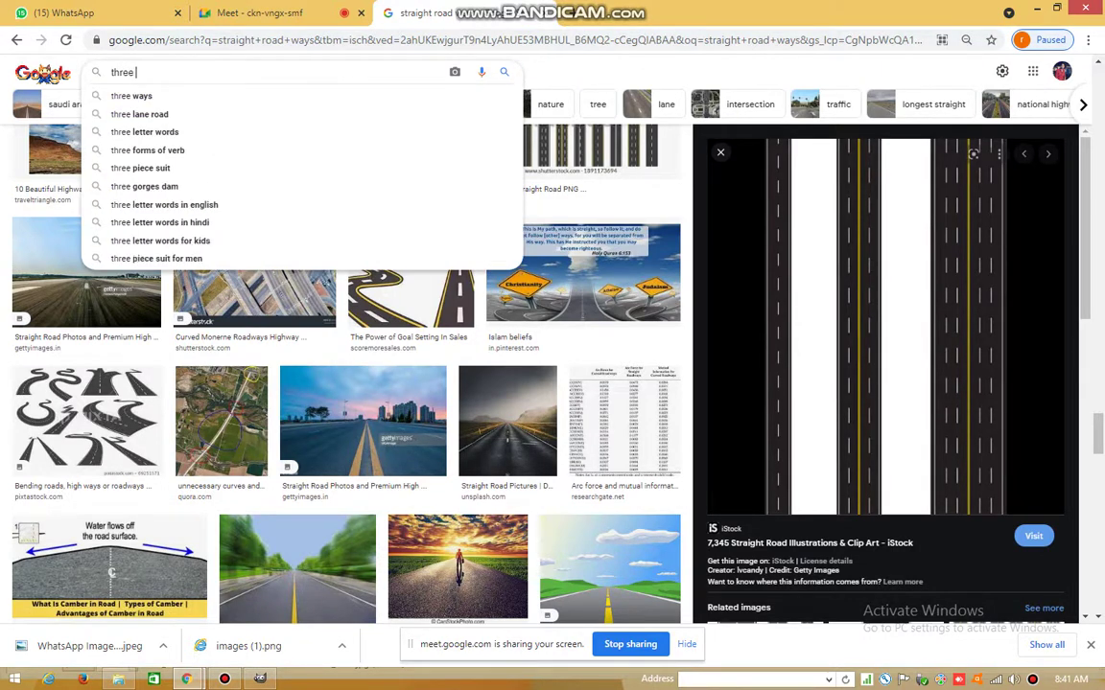
text(o)
key(BackSpace)
text(pe)
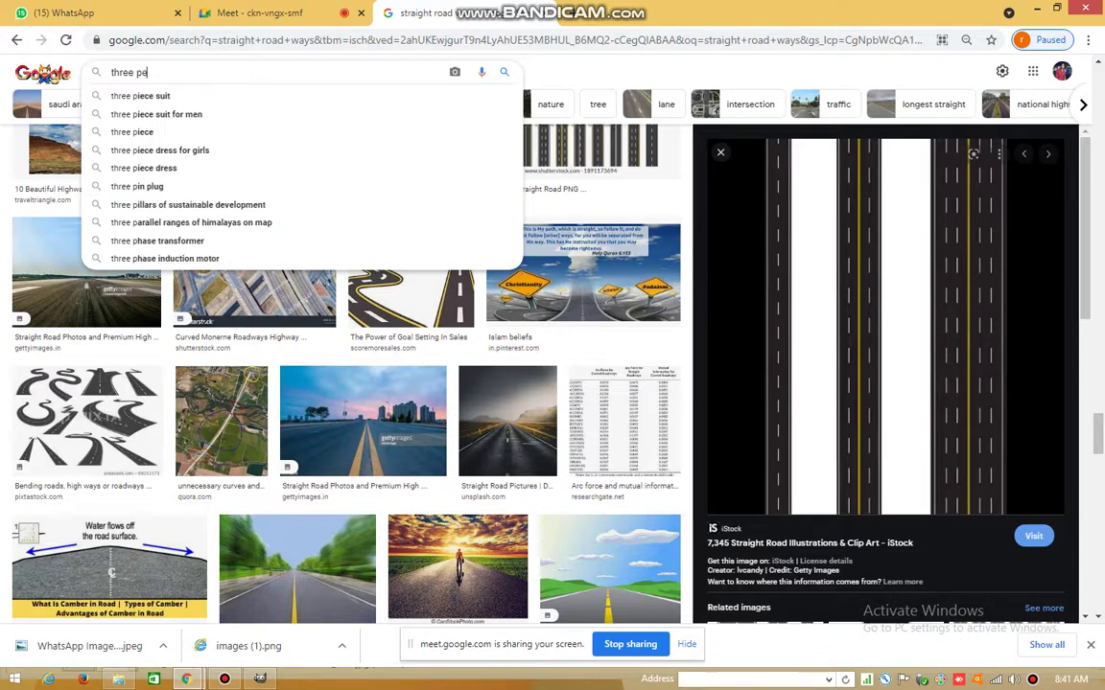
text(nguin)
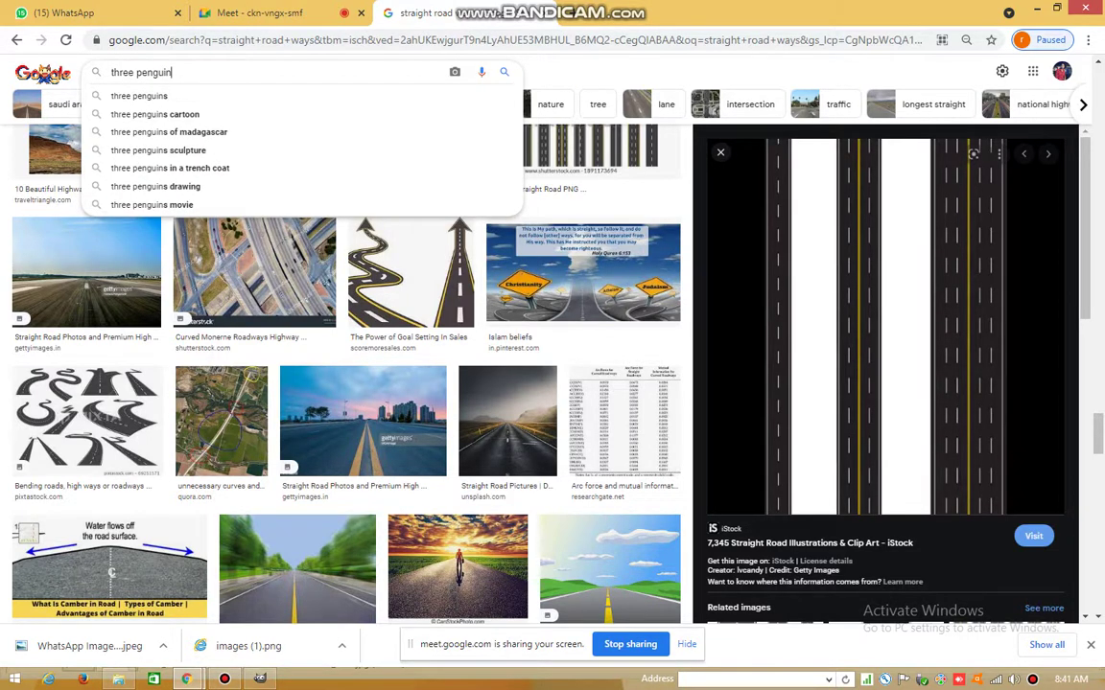
key(Down)
key(Down)
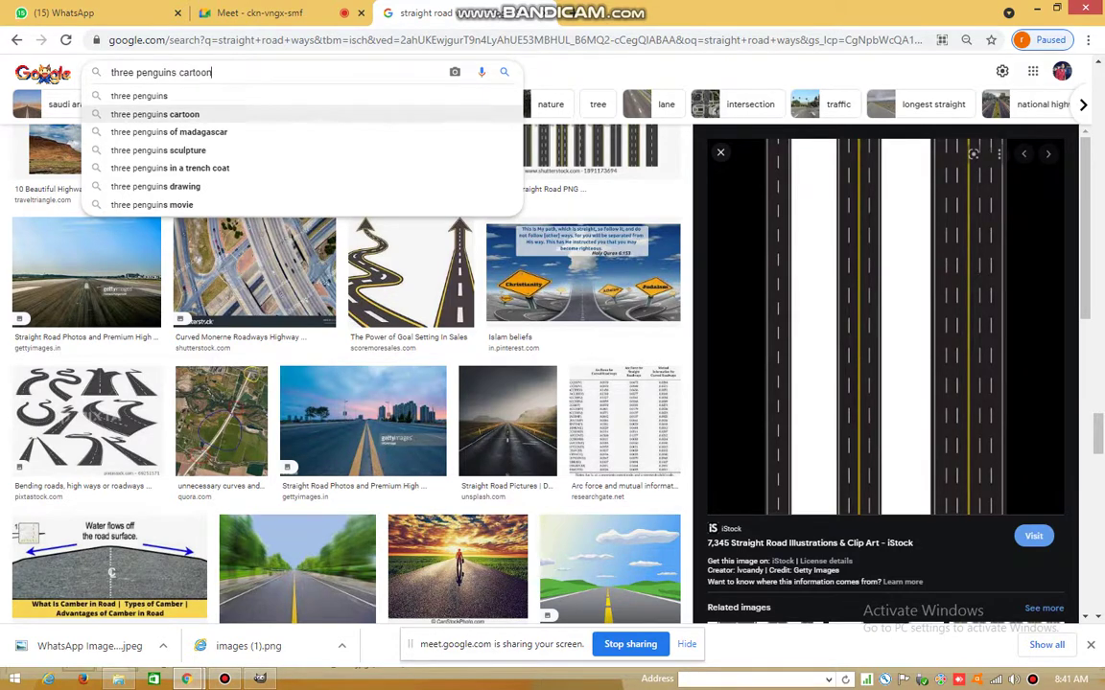
key(Return)
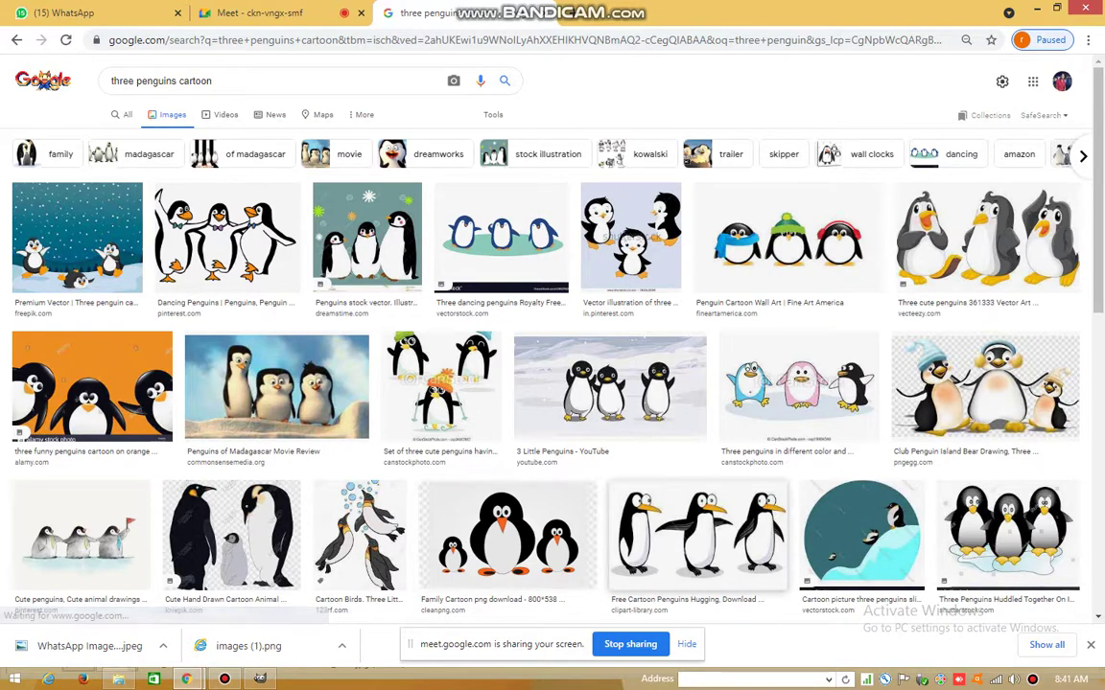
- Preview the three cartoon penguins image and briefly visit its clipart source page
click(697, 532)
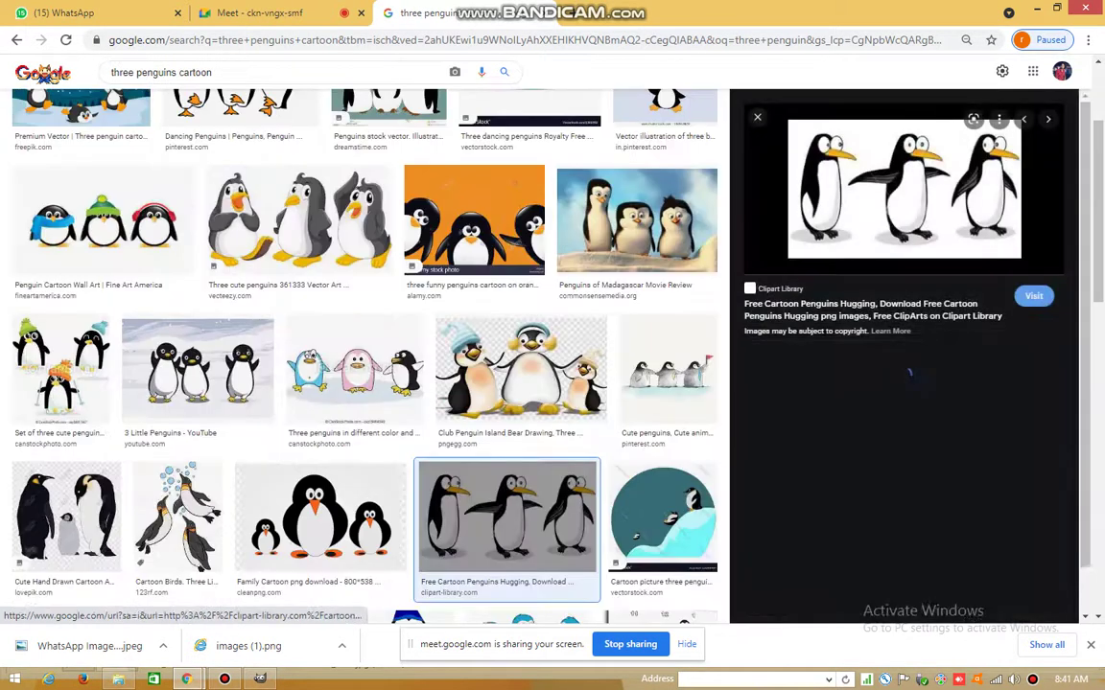
click(879, 196)
right_click(880, 196)
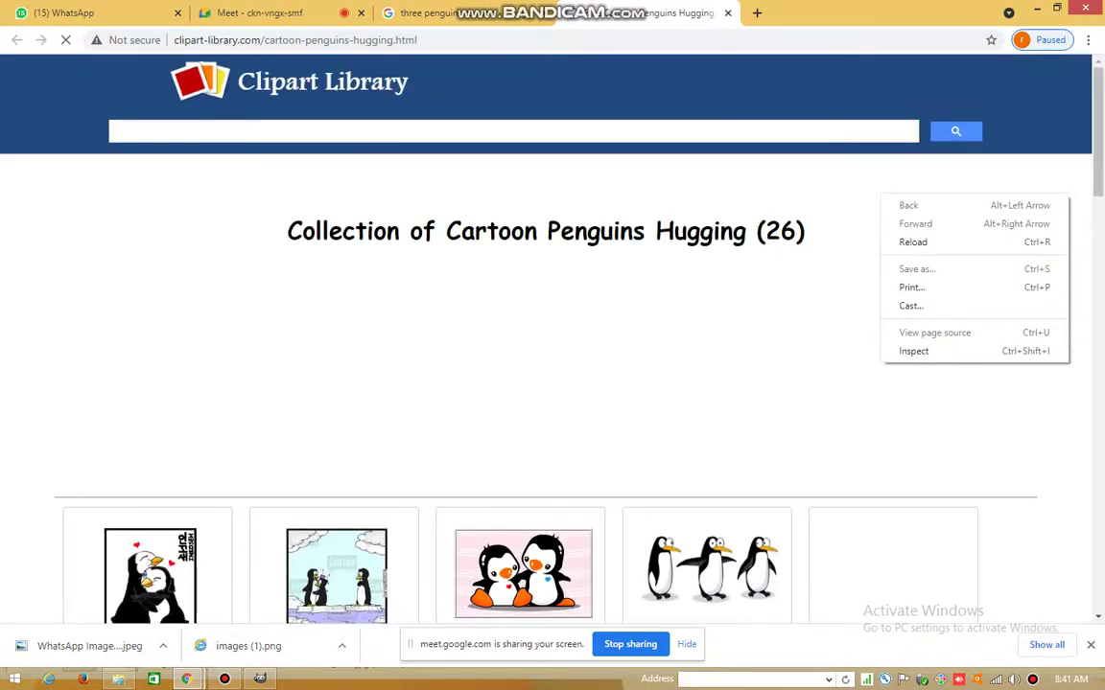
click(908, 205)
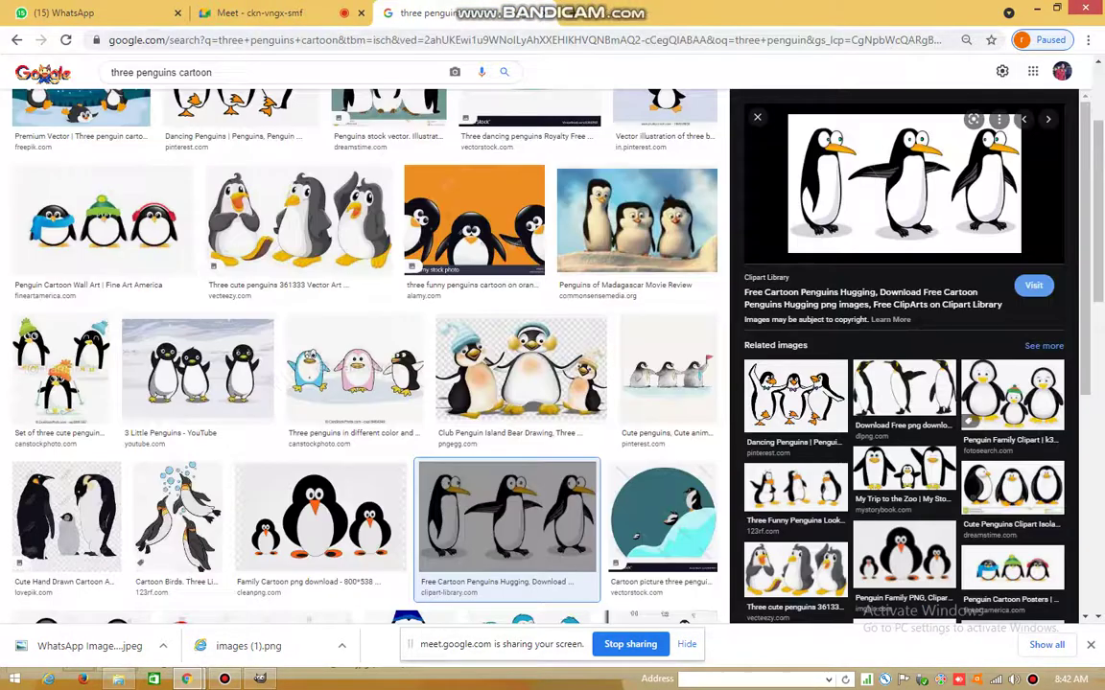
- Save the penguin image to the Desktop as the JPEG file 'p'
right_click(859, 189)
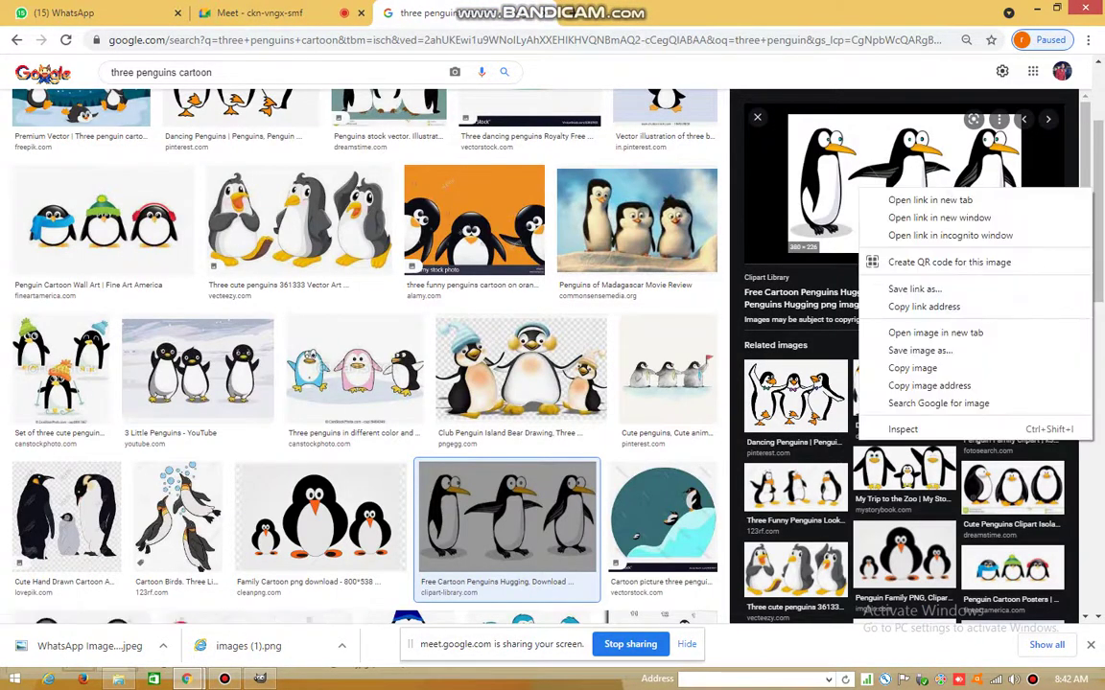
click(919, 351)
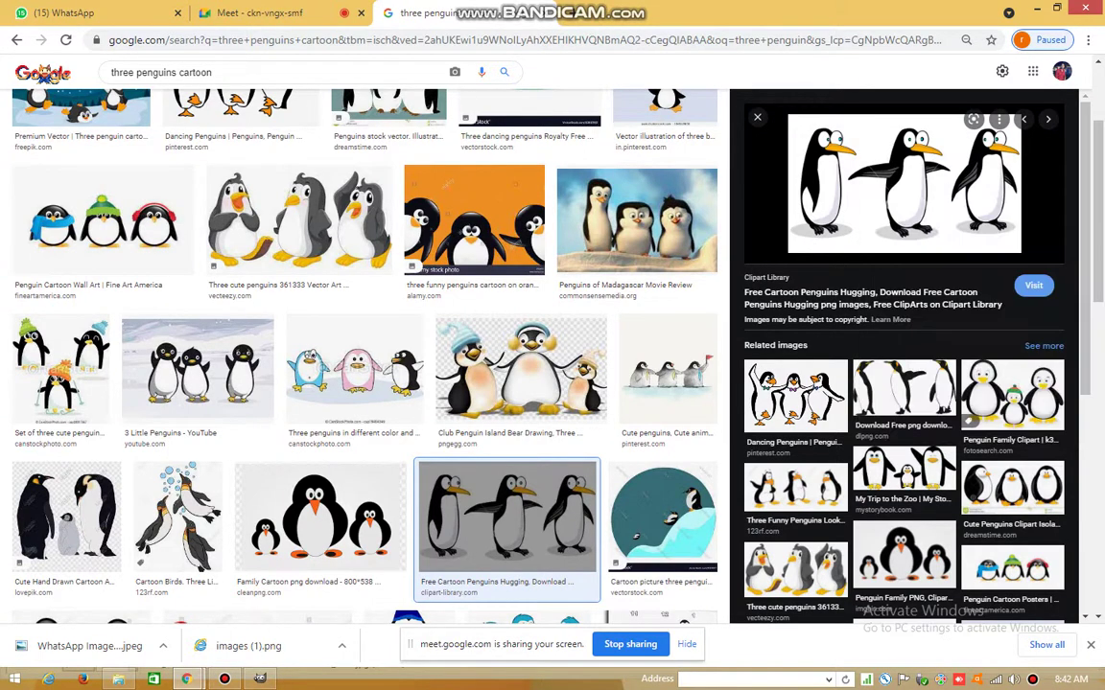
click(363, 197)
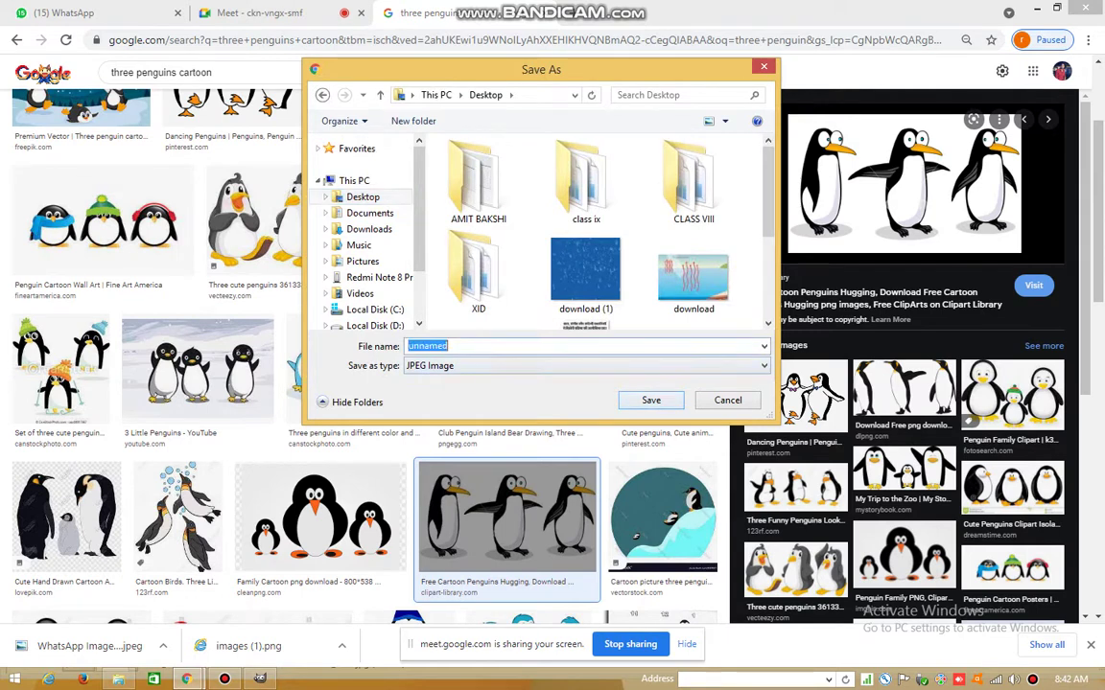
text(p)
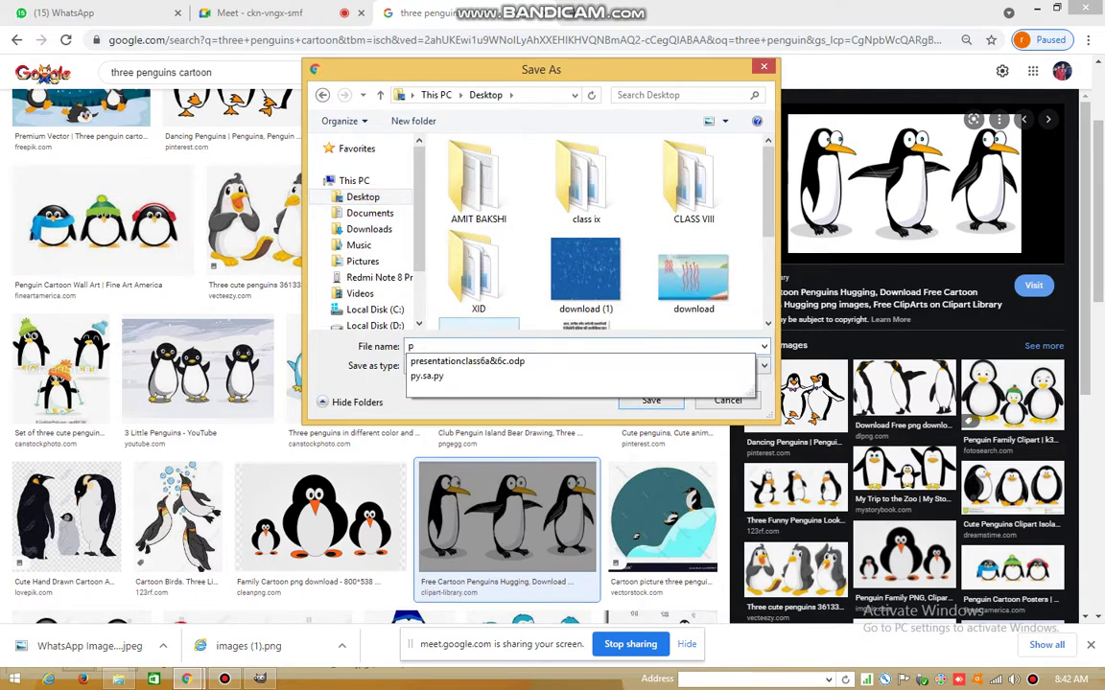
click(478, 324)
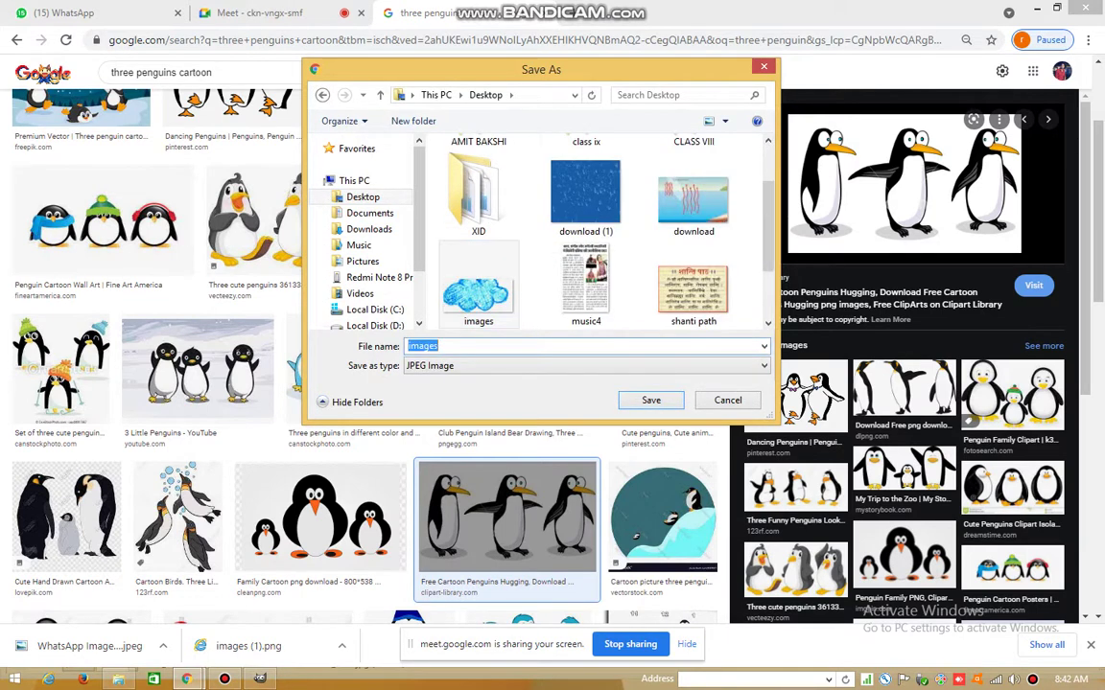
text(p)
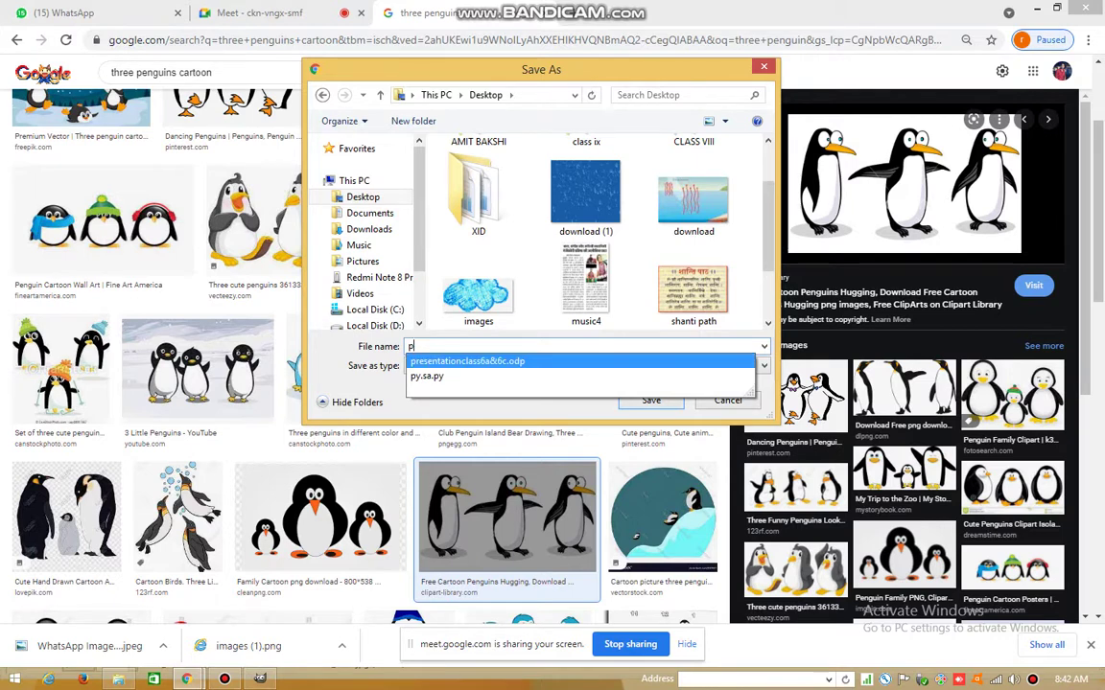
key(Escape)
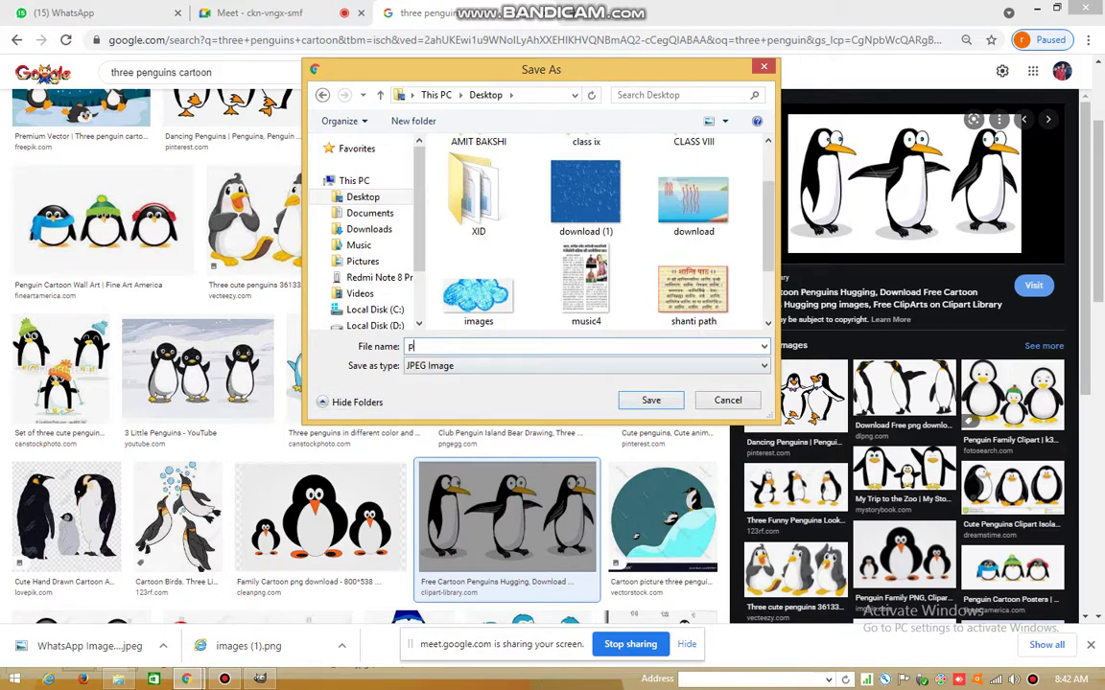
key(Return)
- Back in GIMP, close the seated-guests group photo
click(260, 679)
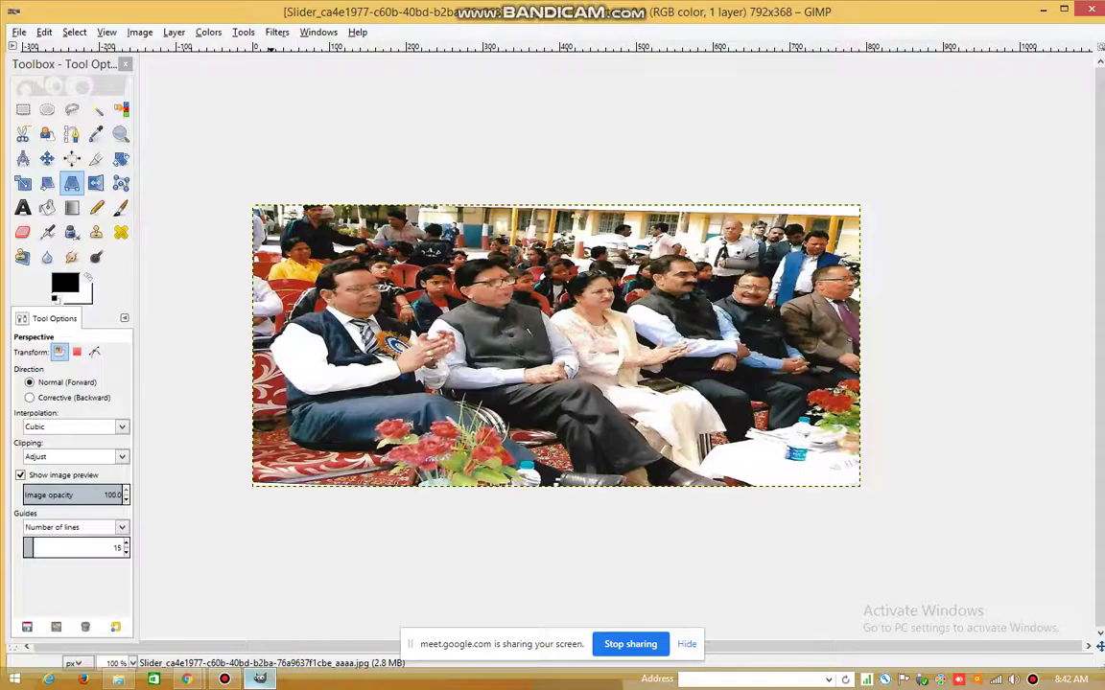
key(Tab)
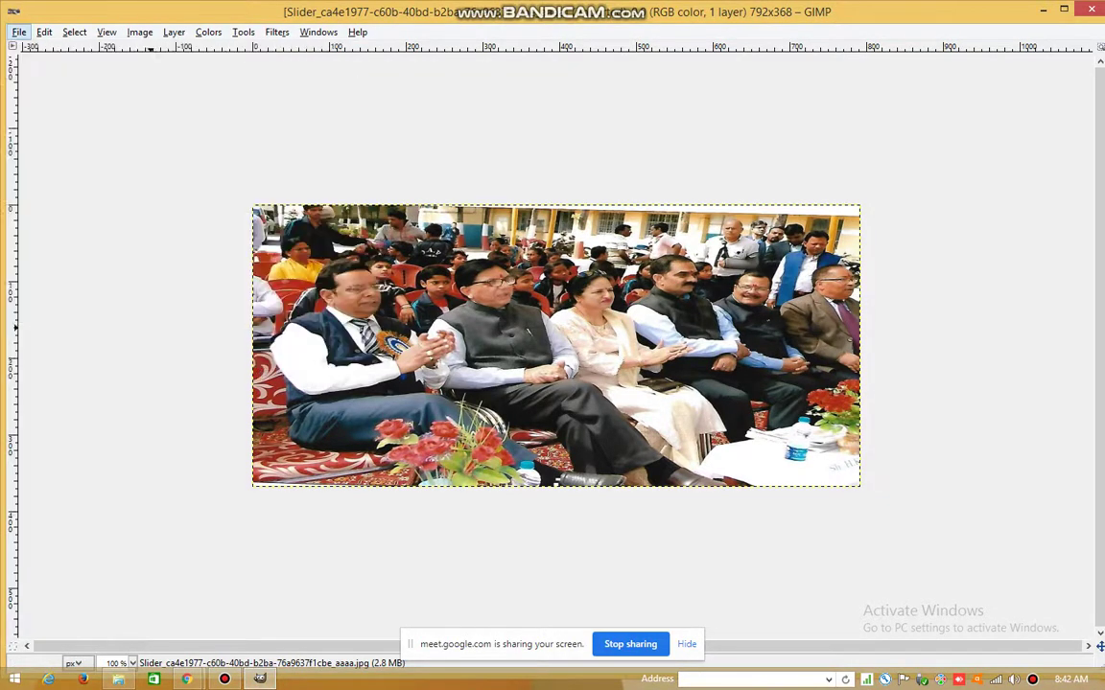
key(Tab)
key(alt+e)
key(Escape)
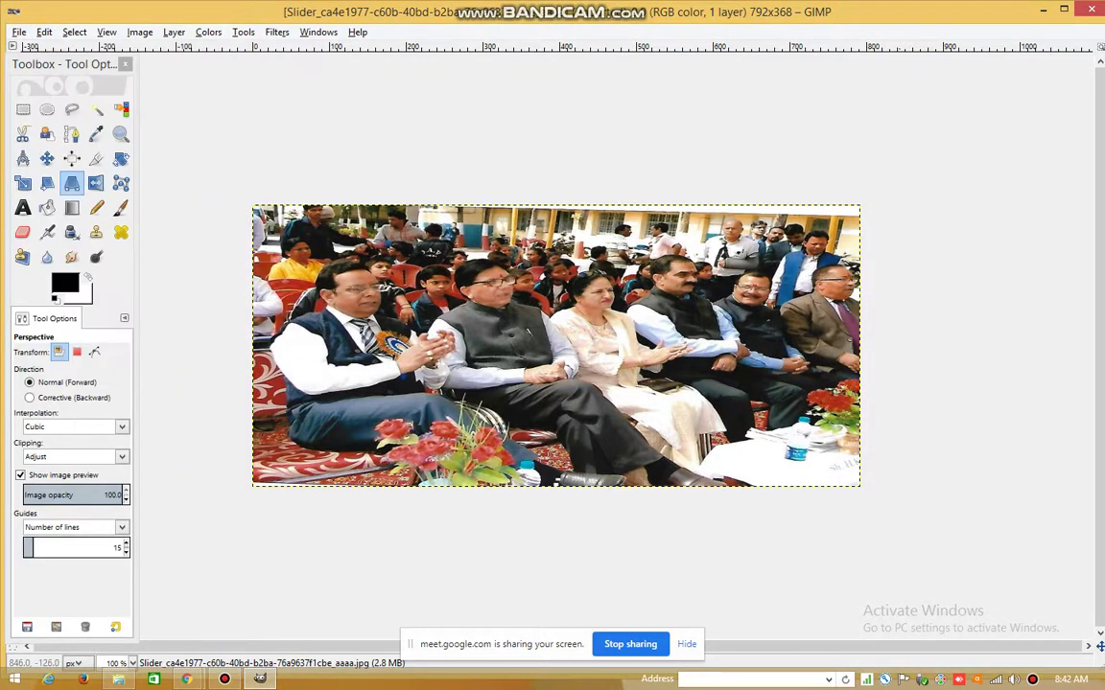
key(ctrl+w)
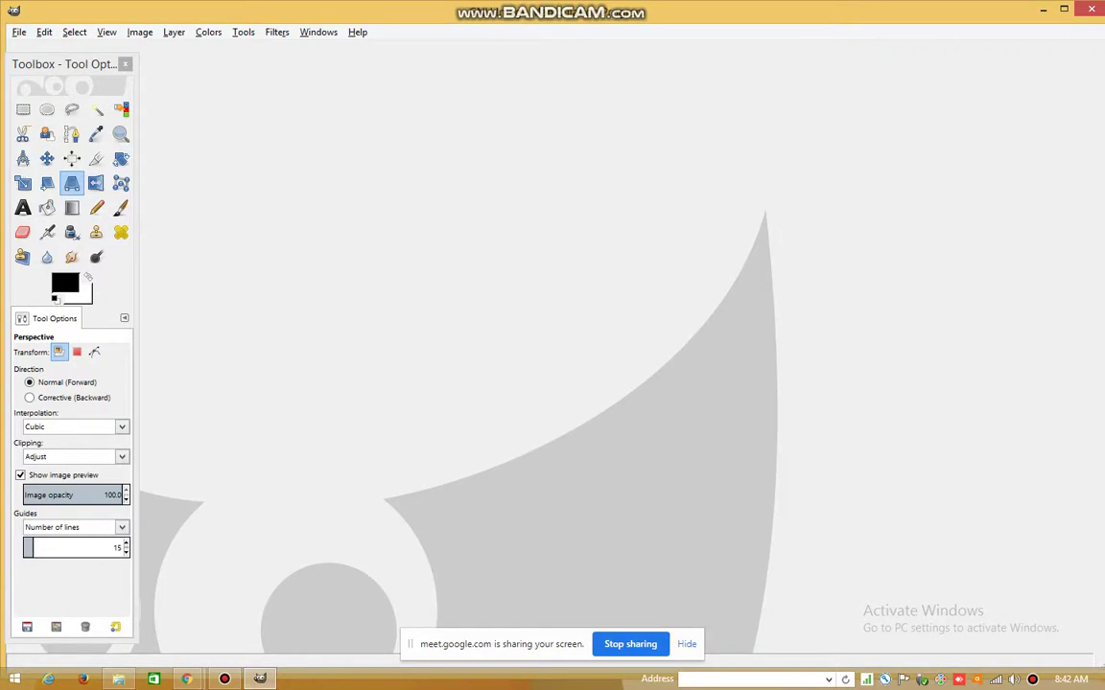
- Open p.jpg with the three cartoon penguins from the Desktop
key(alt+f)
key(Down)
key(Down)
key(Return)
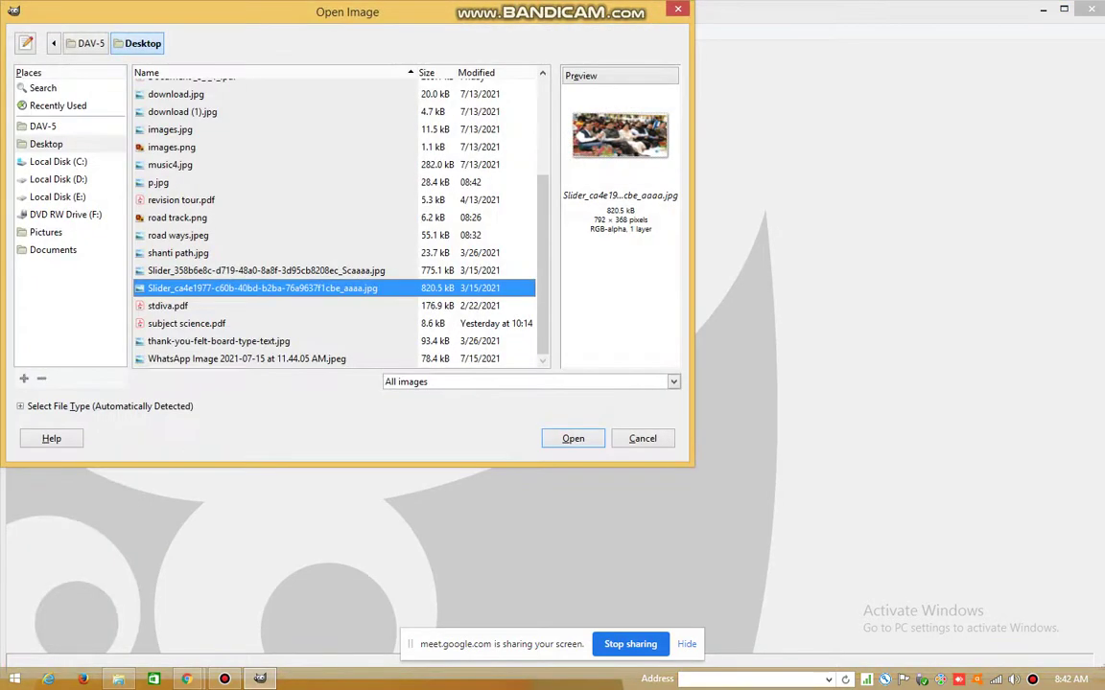
key(Up)
key(Up)
key(Up)
key(Down)
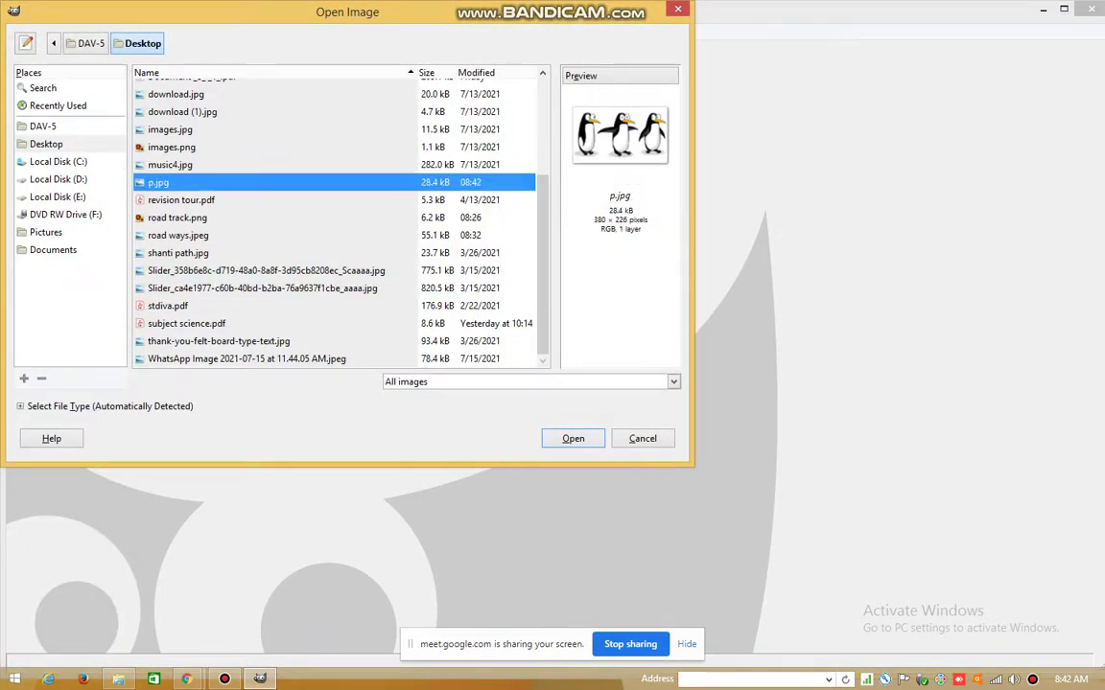
key(Return)
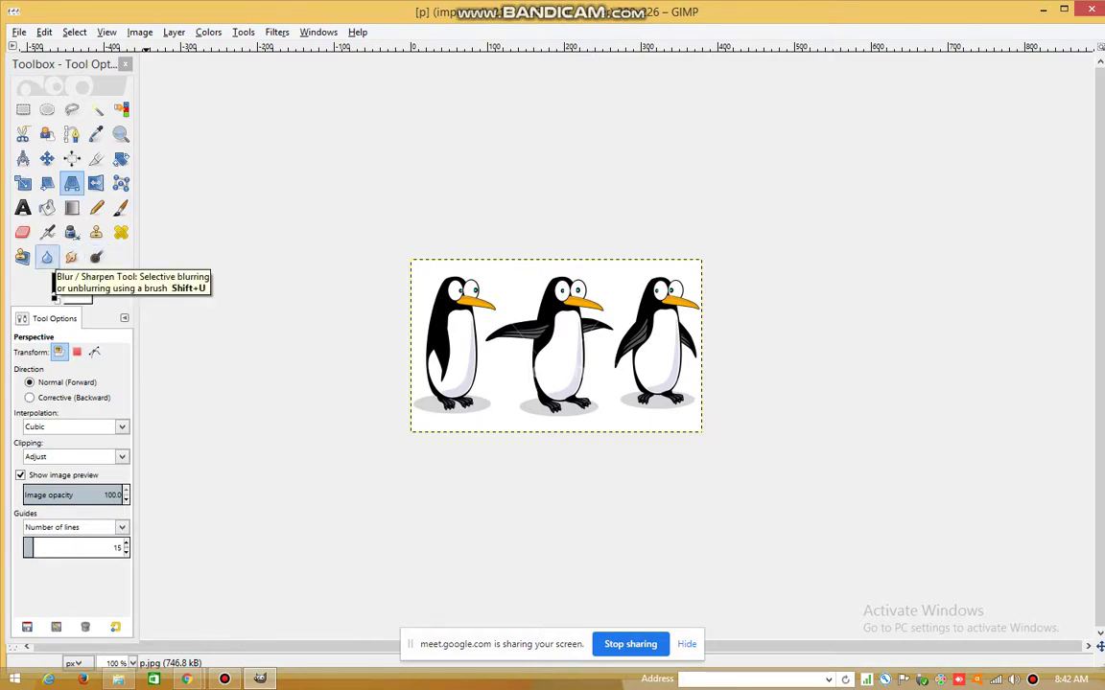
- Select the Blur/Sharpen tool and enable Apply Jitter in its options
click(47, 257)
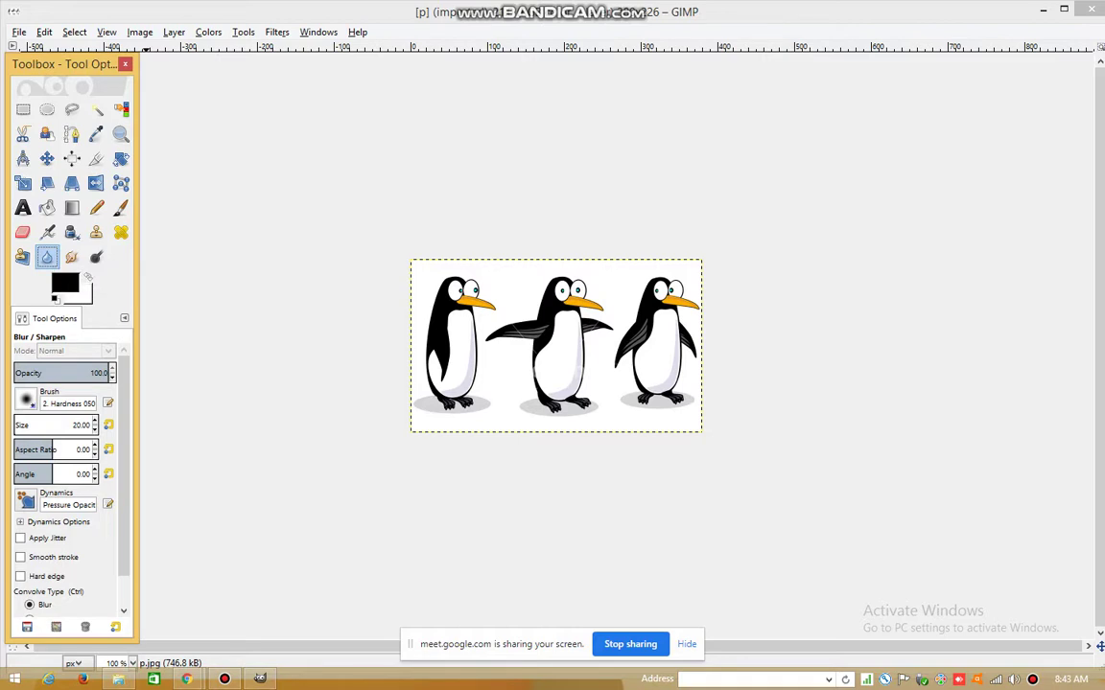
scroll(67, 460, down, 1)
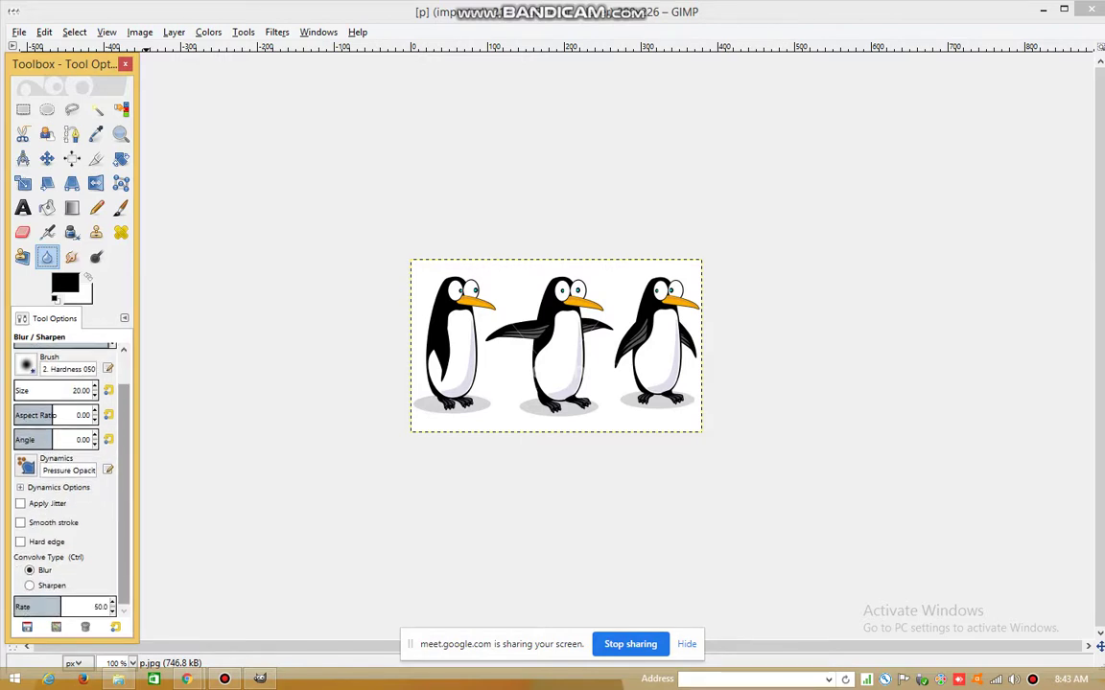
scroll(68, 460, up, 1)
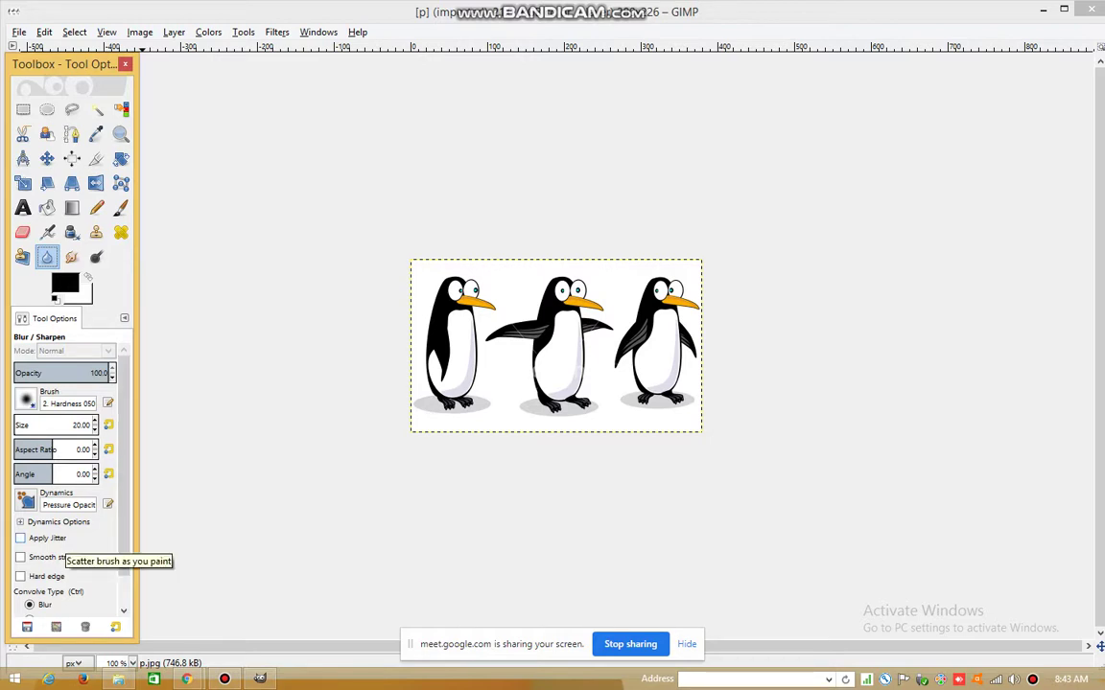
click(47, 537)
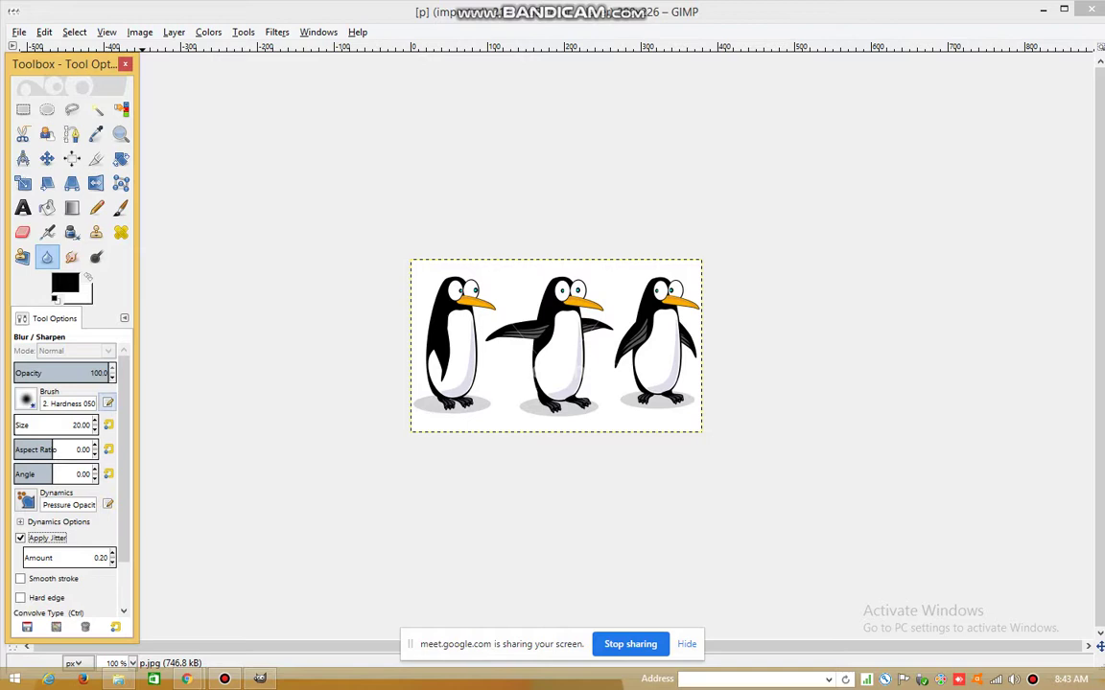
click(107, 403)
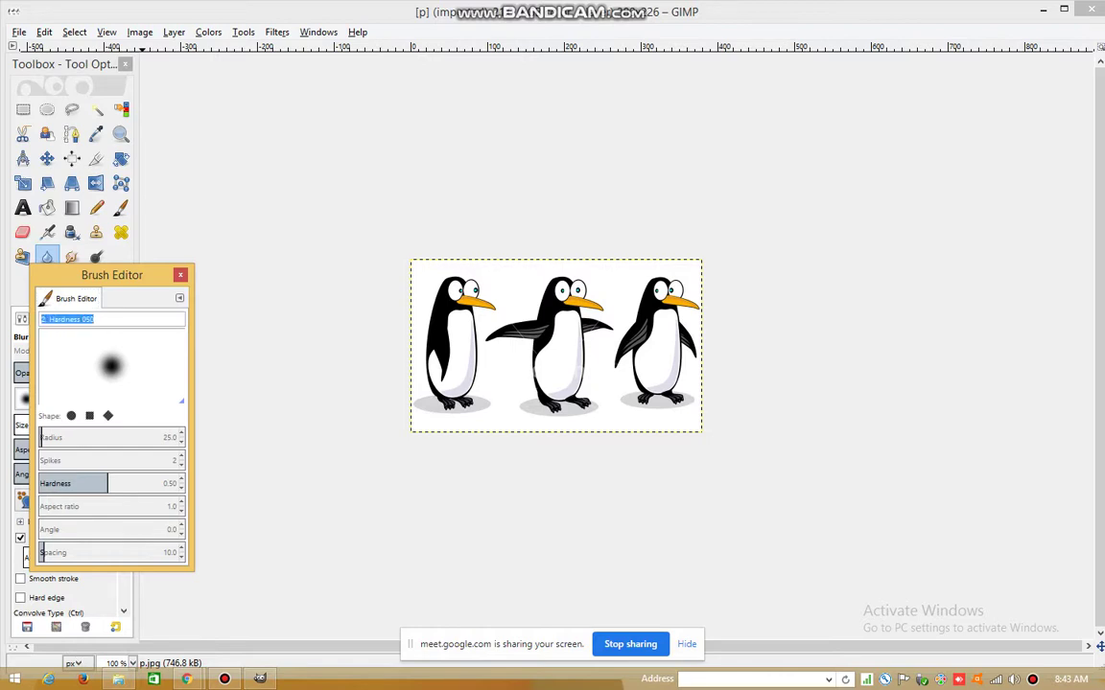
click(179, 275)
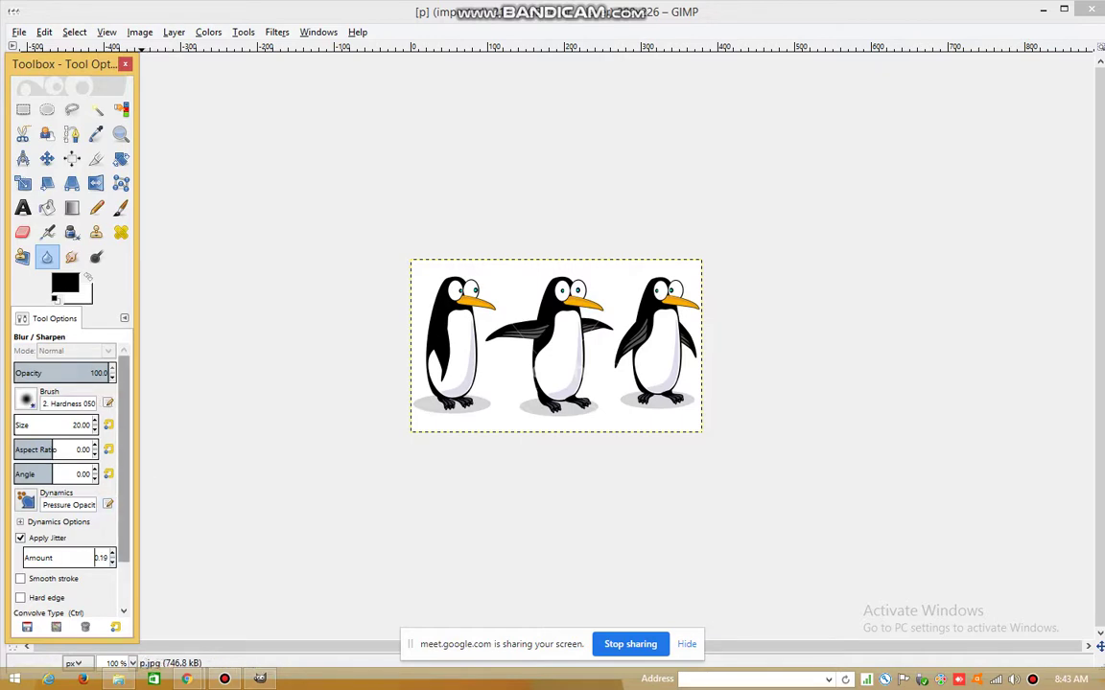
- Turn on Hard edge and Smooth stroke, keeping Rate at 50
scroll(86, 501, down, 3)
scroll(68, 479, down, 1)
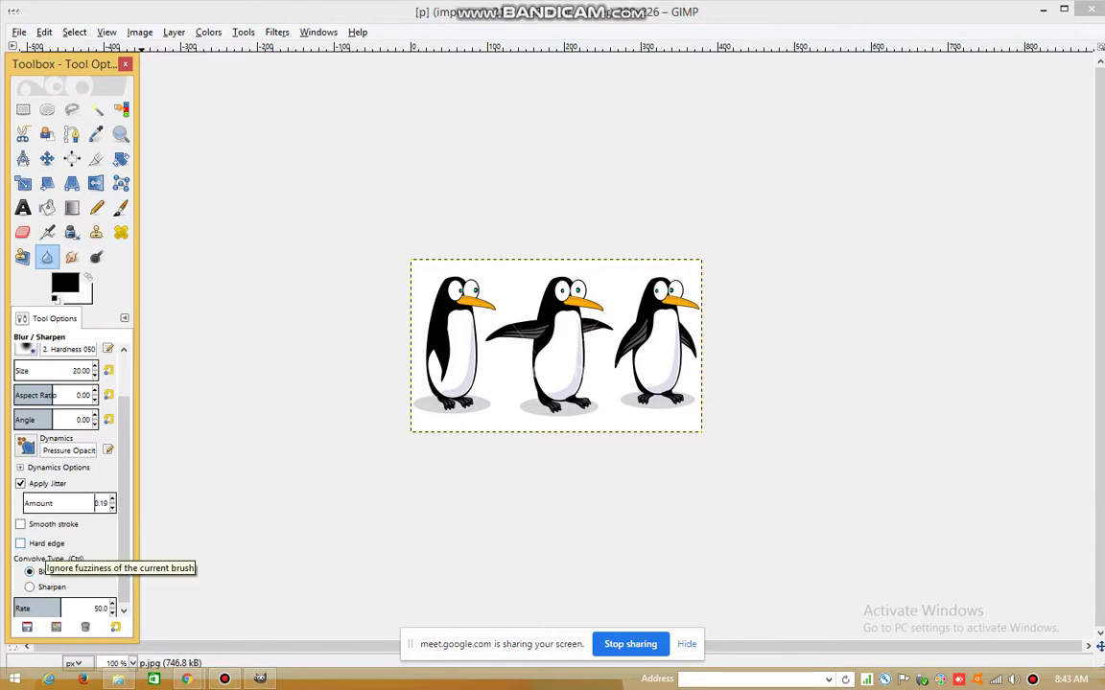
click(38, 543)
click(40, 524)
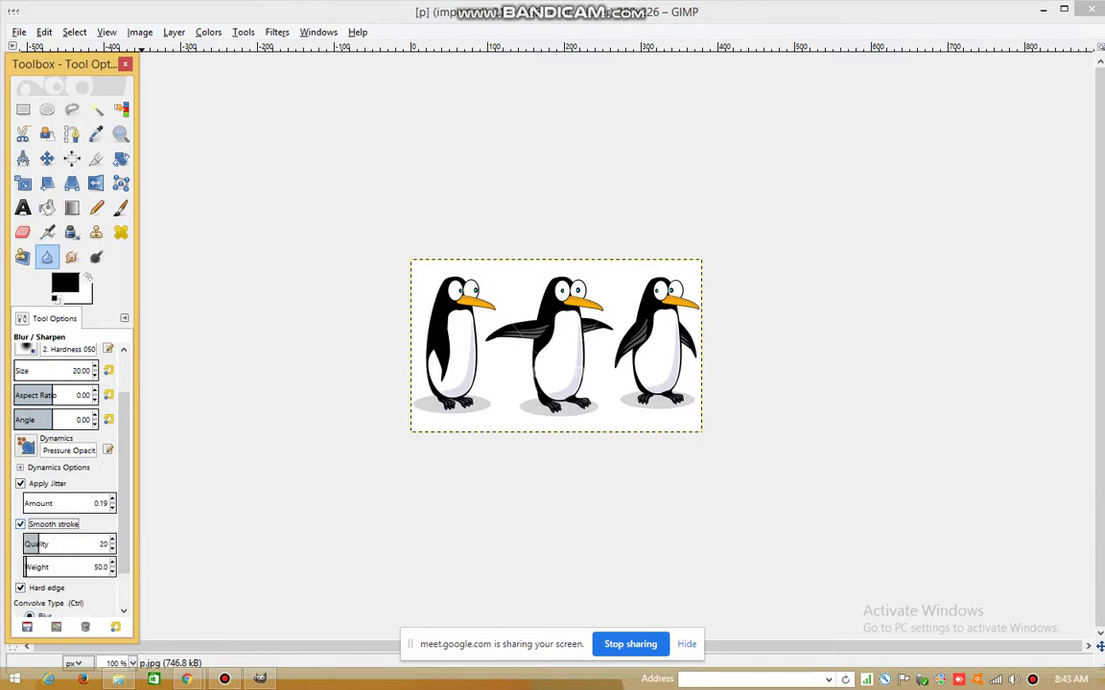
key(Tab)
scroll(64, 460, down, 1)
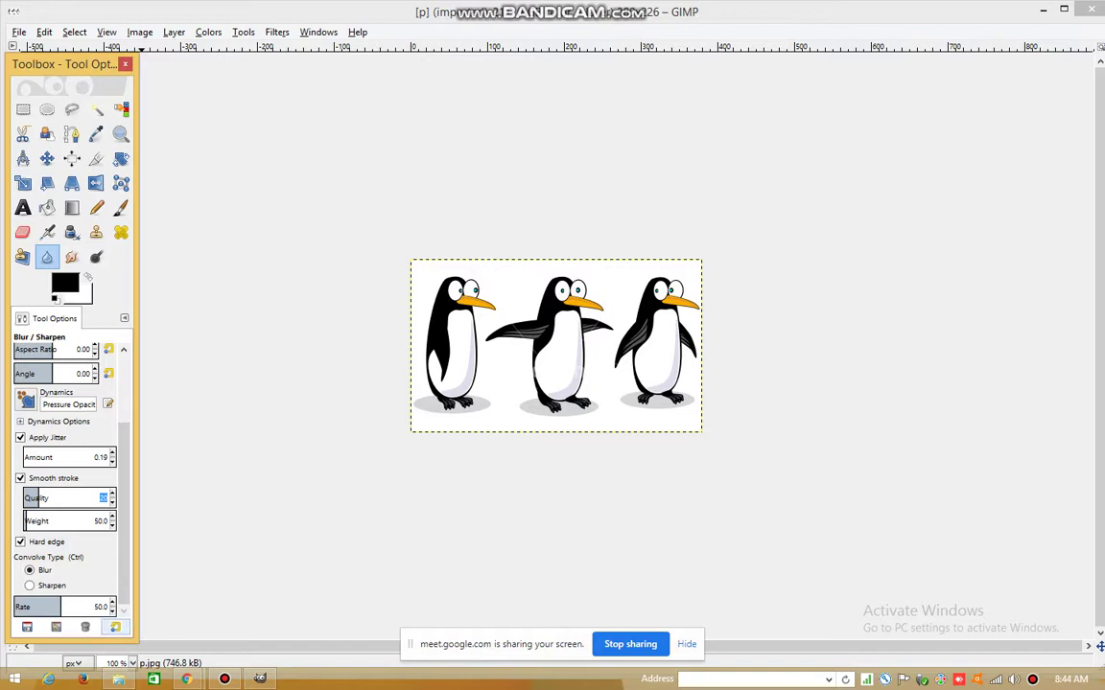
click(112, 611)
key(Up)
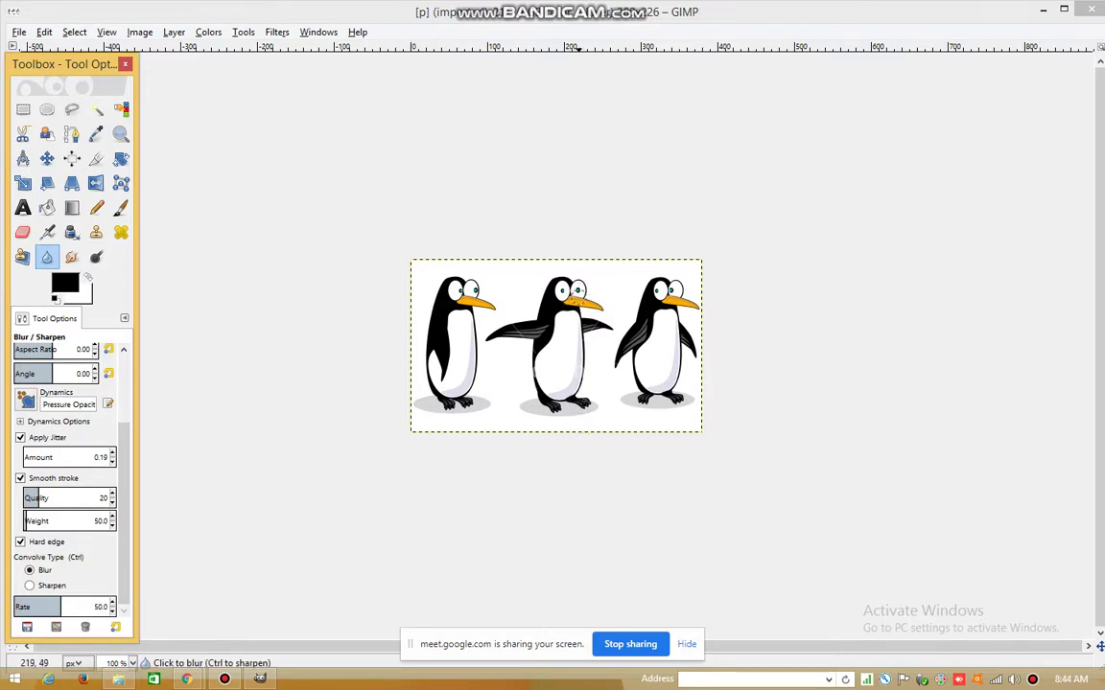
- Blur the middle penguin's head, body and wings
click(528, 327)
drag(529, 328, 560, 344)
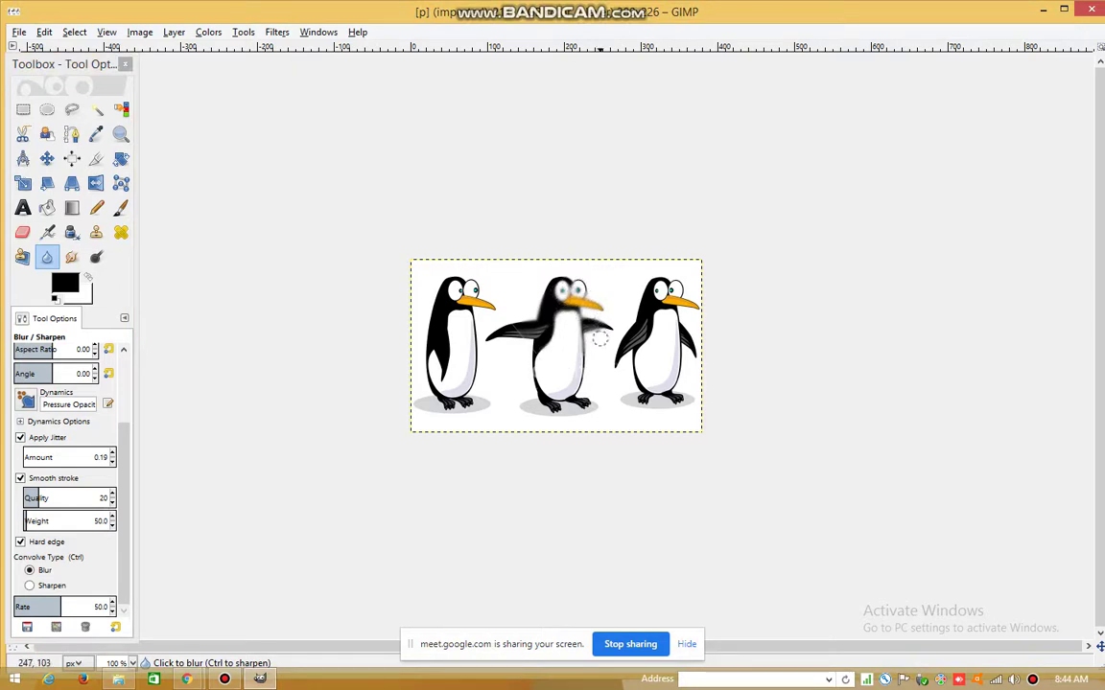
mouse_move(560, 344)
mouse_down()
mouse_move(601, 324)
mouse_move(581, 328)
mouse_move(583, 287)
mouse_move(485, 287)
mouse_up()
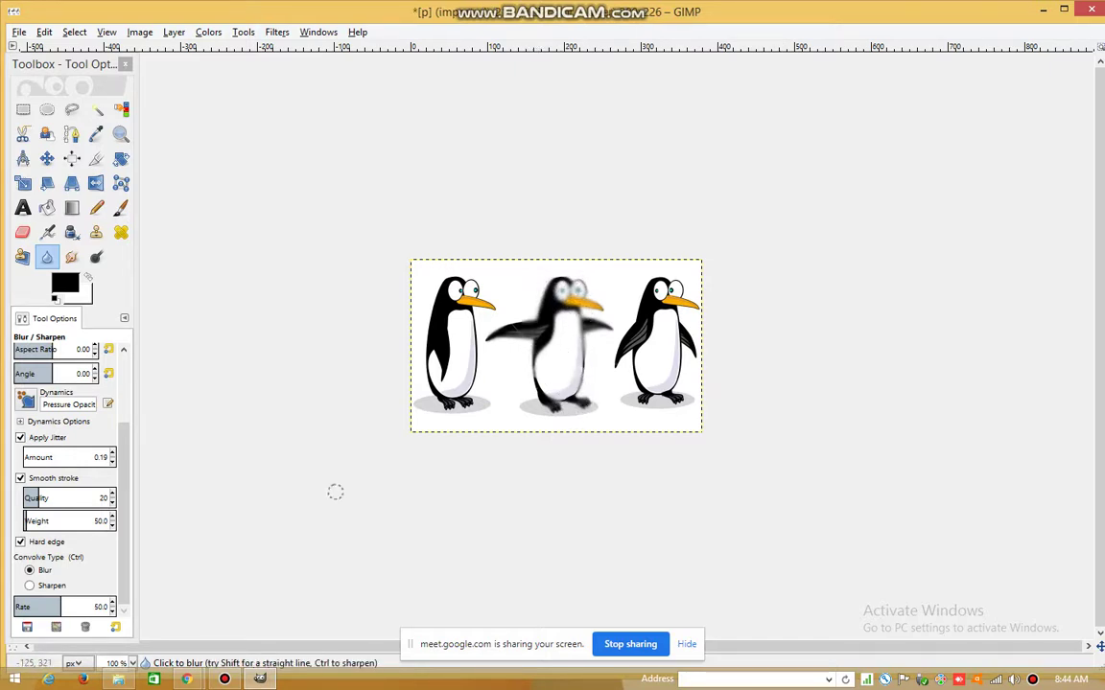
- Raise Rate to 57, Quality to 25 and Jitter to 0.22, then blur the right penguin
drag(59, 606, 67, 607)
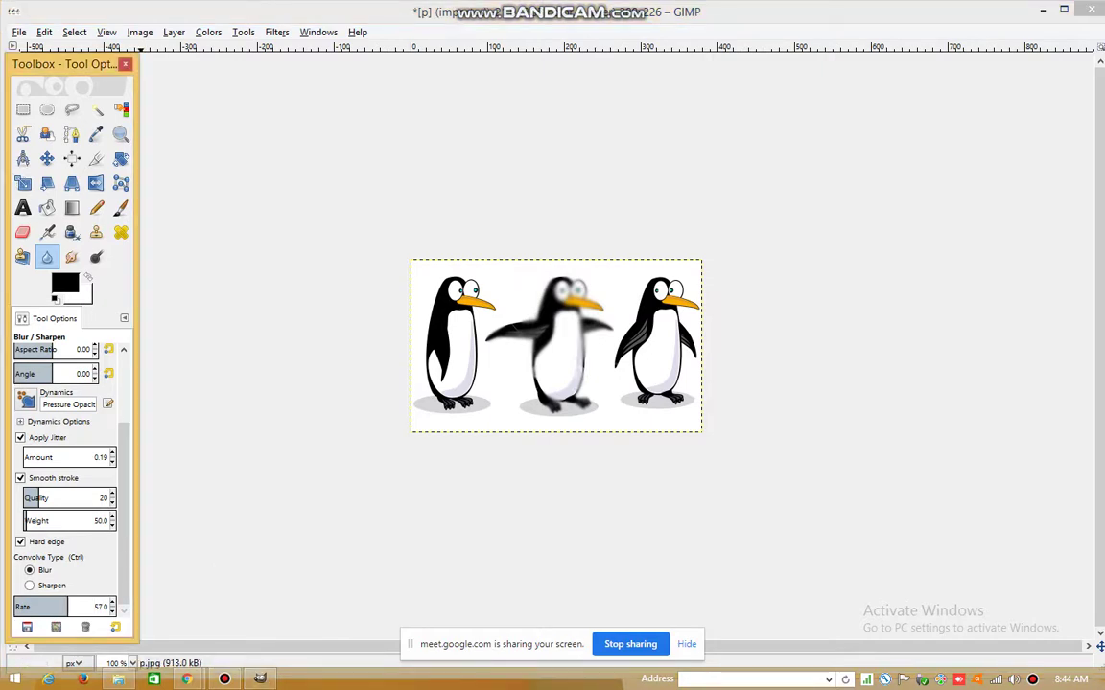
click(39, 498)
drag(38, 457, 40, 458)
key(Up)
key(Up)
click(108, 404)
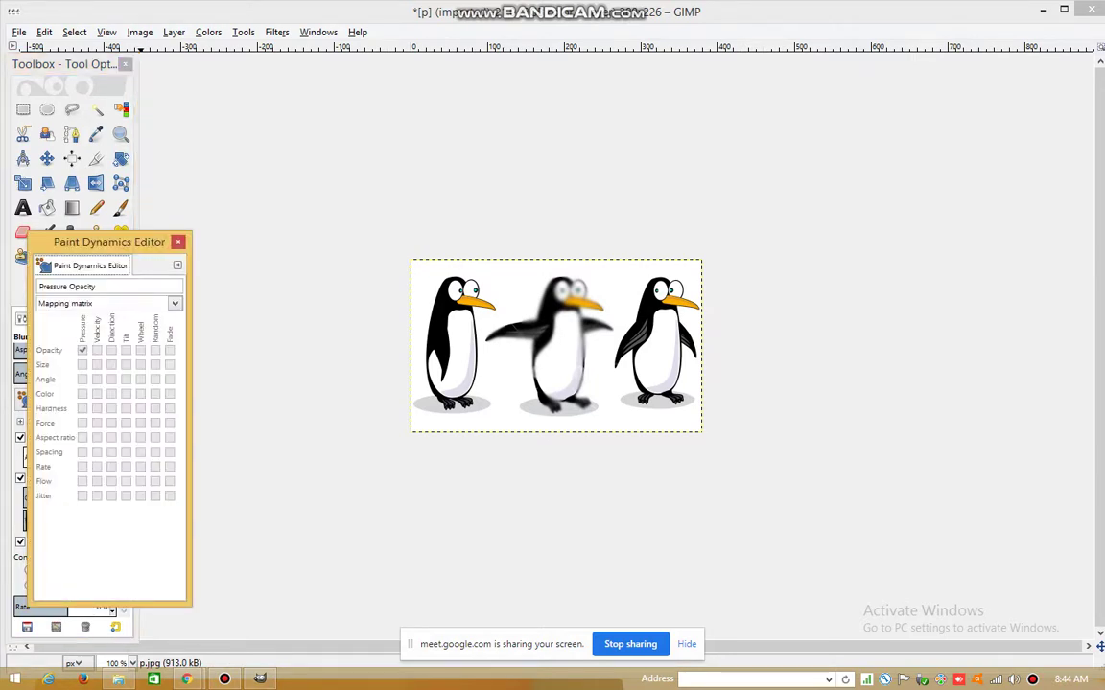
click(177, 242)
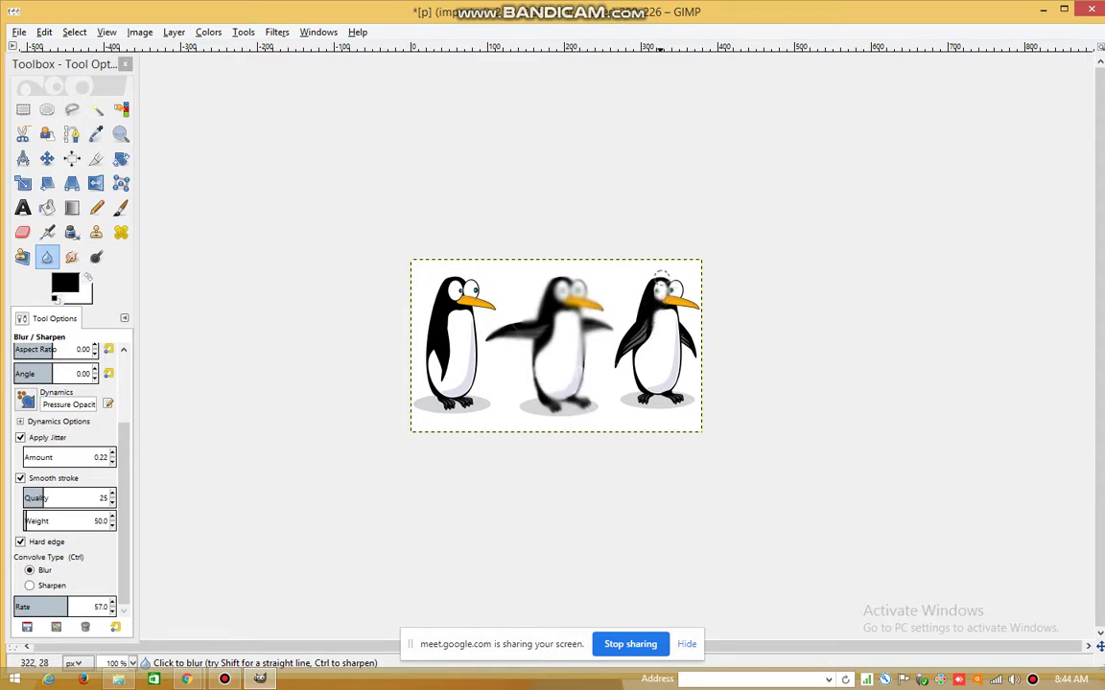
mouse_move(688, 305)
mouse_down()
mouse_move(669, 381)
mouse_move(674, 293)
mouse_up()
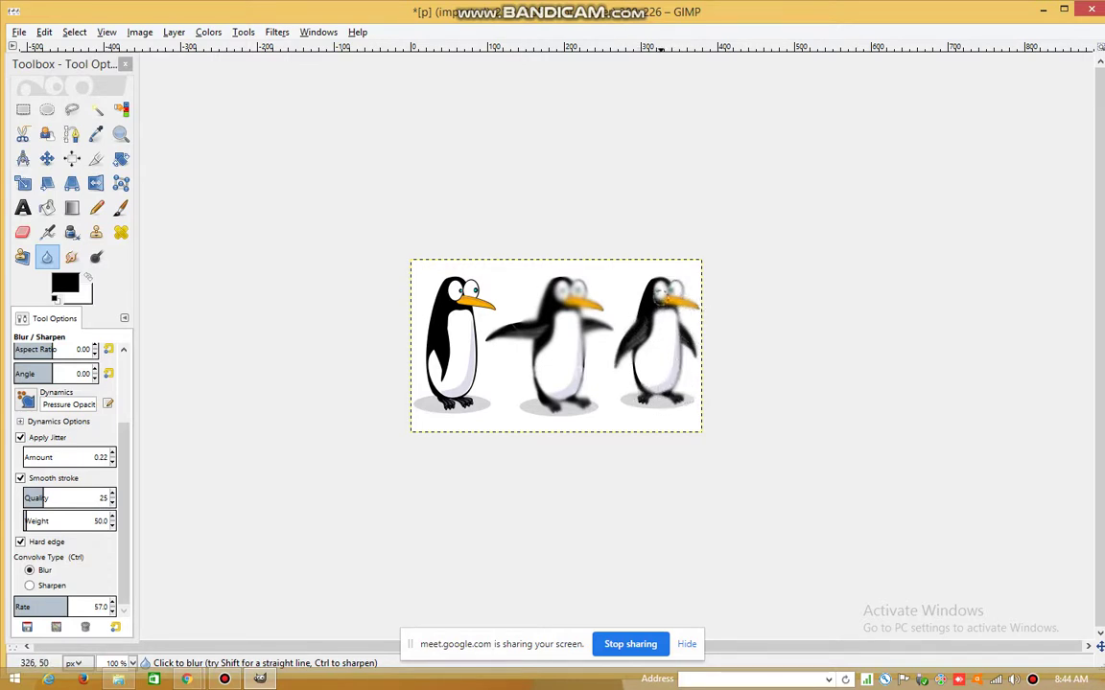
click(259, 678)
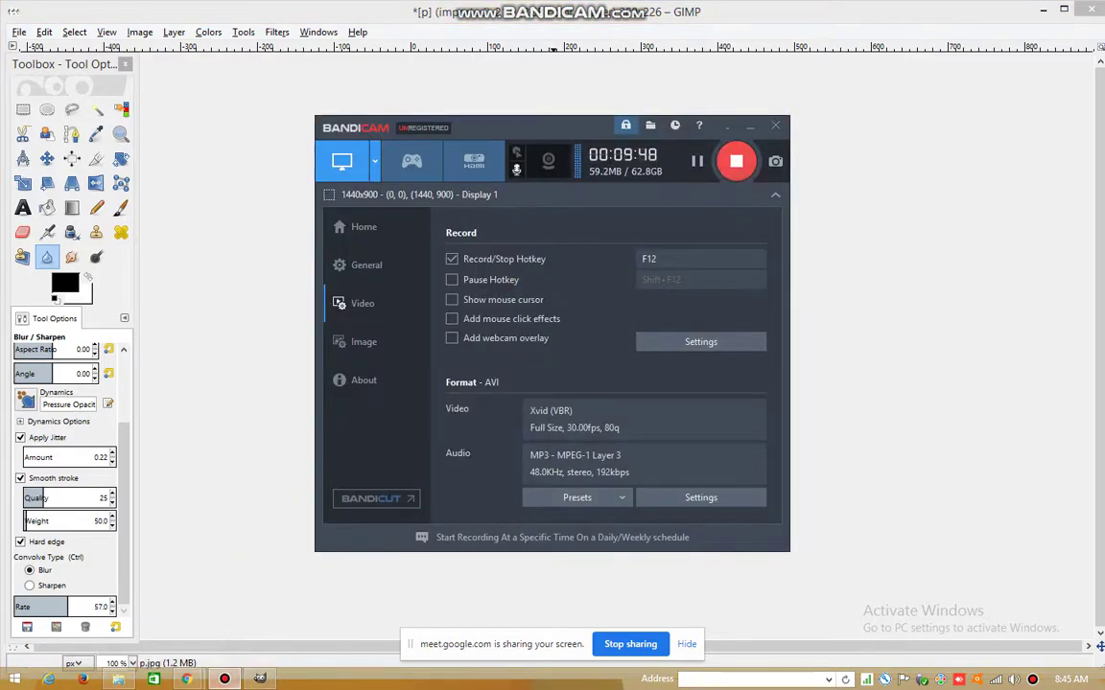
- Switch the Blur/Sharpen Convolve Type from Blur to Sharpen
click(750, 126)
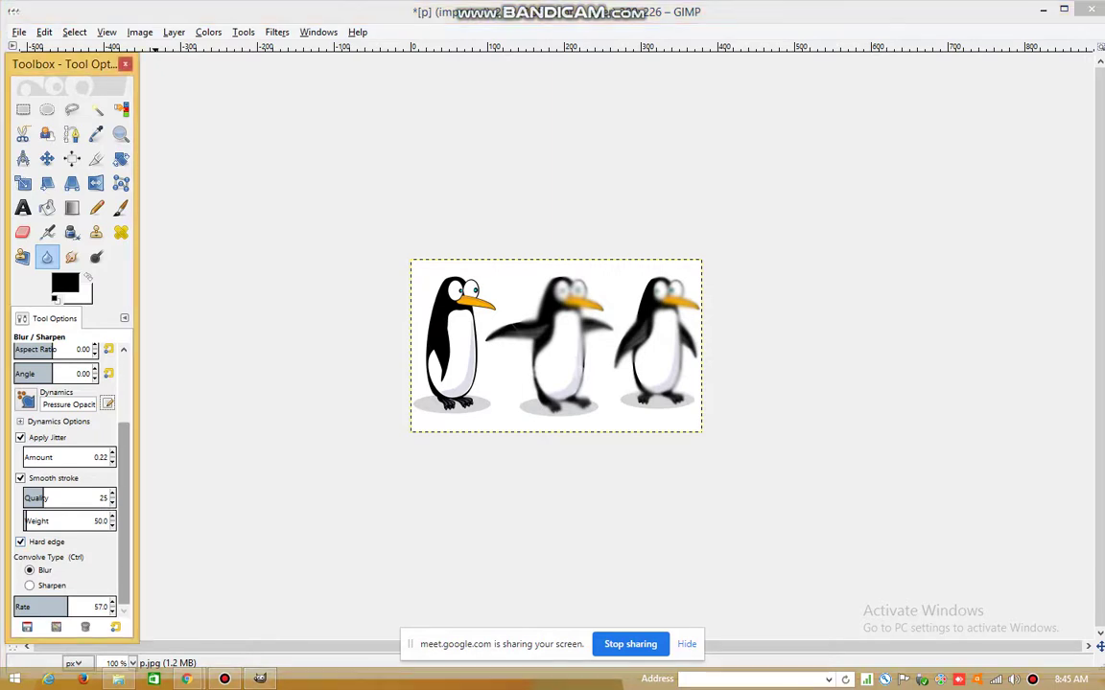
click(30, 585)
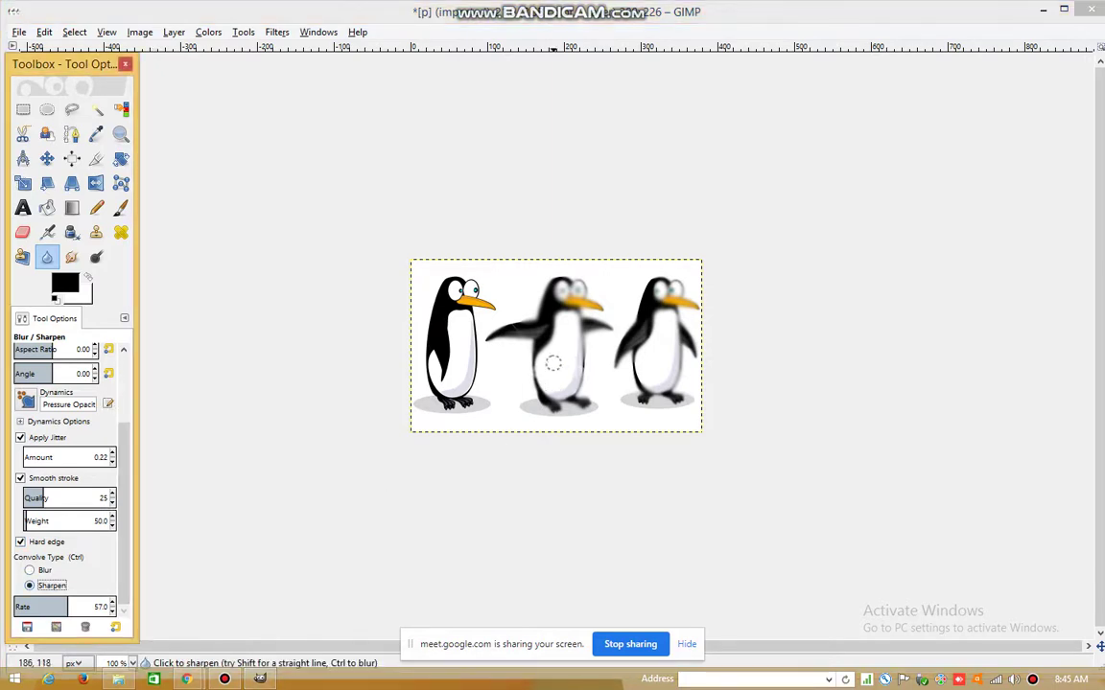